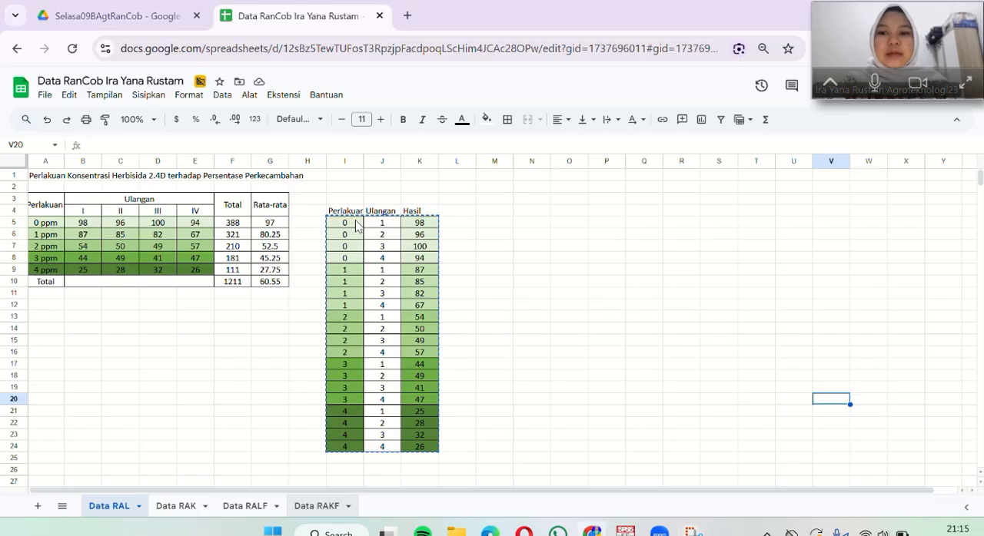
Step: Copy the Perlakuan, Ulangan and Hasil data in I5:K24 of the Data RAL sheet and switch to the SPSS Data Editor
drag(344, 223, 430, 451)
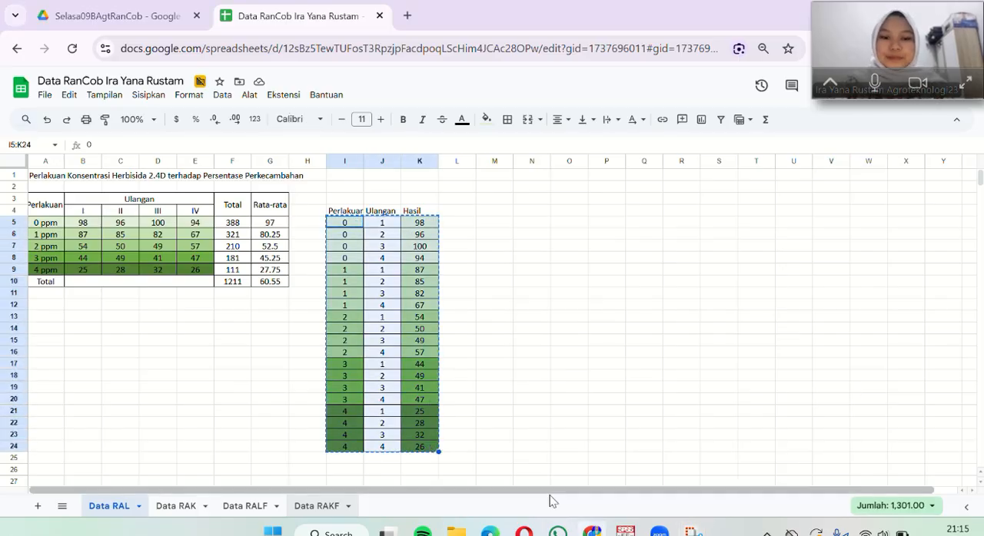
mouse_move(626, 529)
click(632, 483)
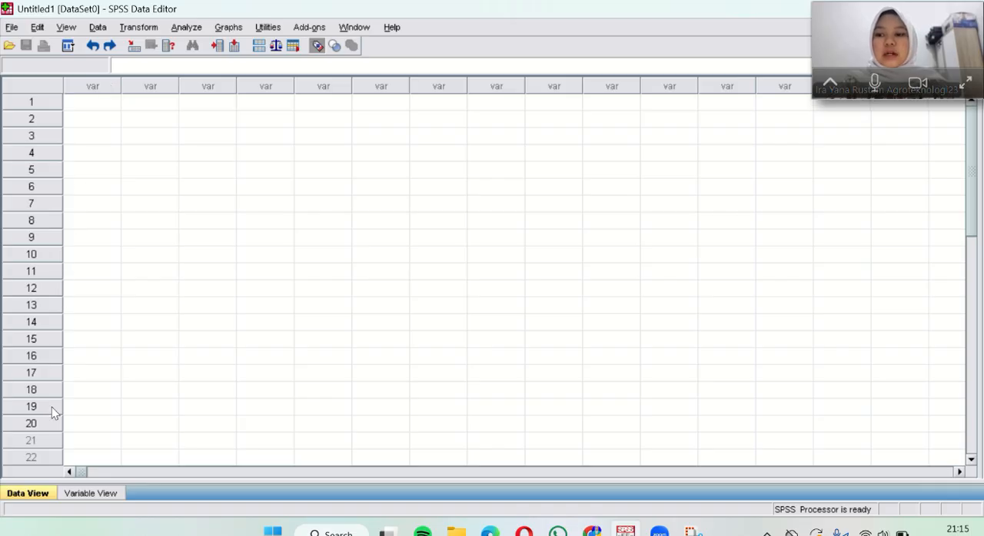
Step: Paste the copied three-column data into the empty dataset, starting at row 1 of the first variable
click(90, 493)
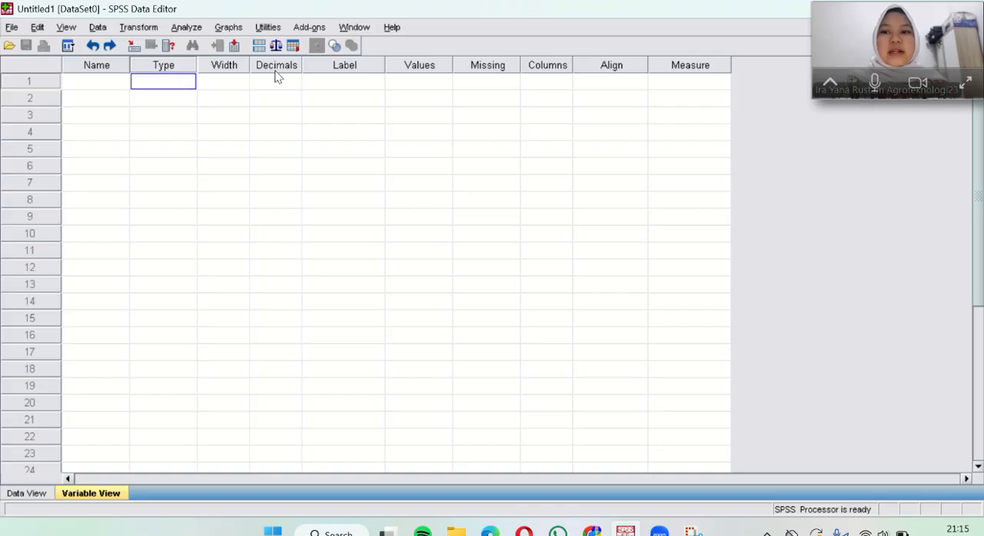
click(427, 82)
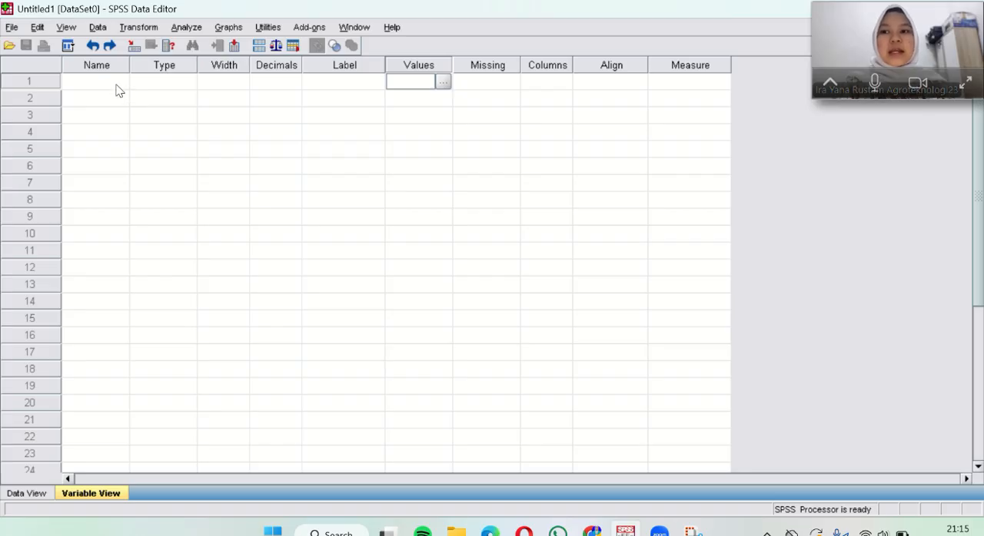
click(117, 87)
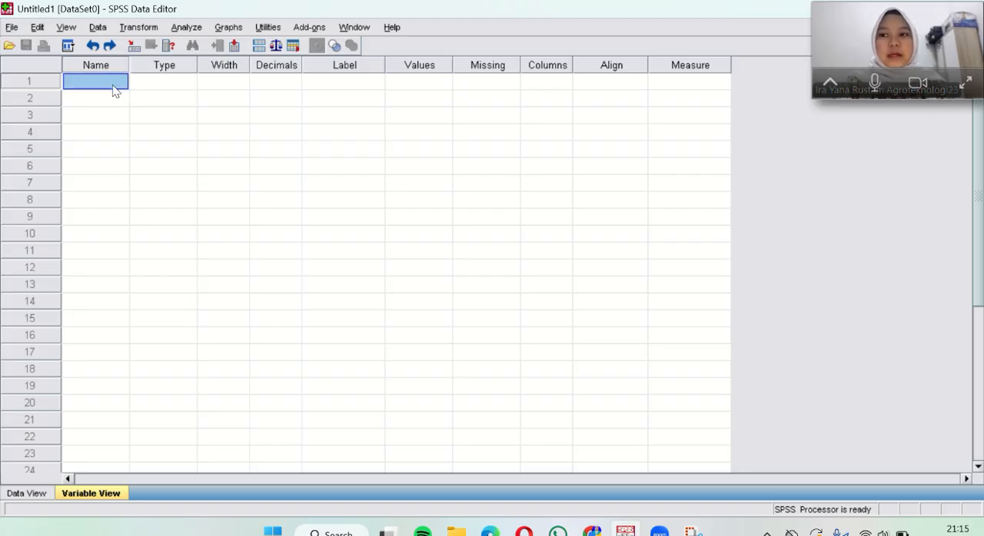
click(38, 492)
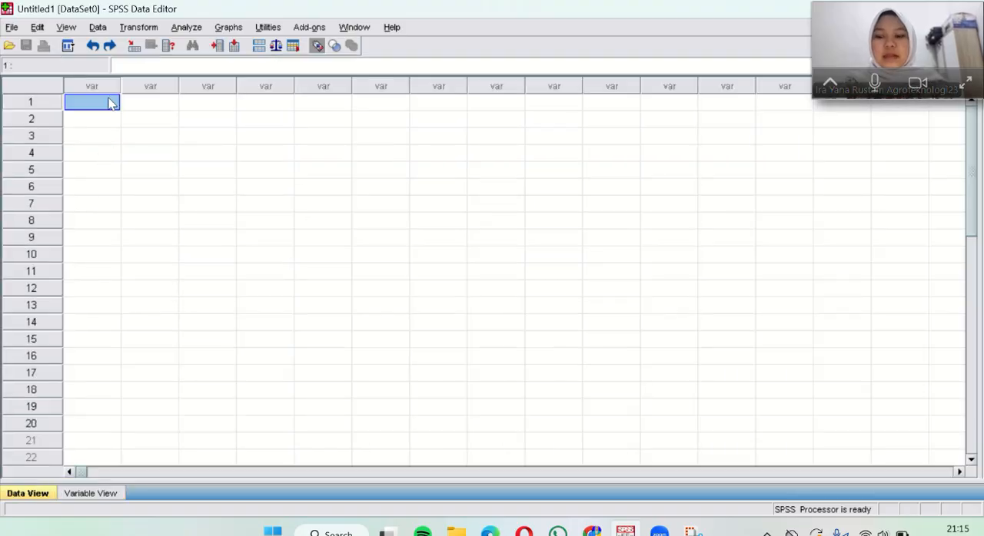
text(0.00	1.00	98.00 0.00	2.00	96.00 0.00	3.00	100.00 0.00	4.00	94.00 1.00	1.00	87.00 1.00	2.00	85.00 1.00	3.00	82.00 1.00	4.00	67.00 2.00	1.00	54.00 2.00	2.00	50.00 2.00	3.00	49.00 2.00	4.00	57.00 3.00	1.00	44.00 3.00	2.00	49.00 3.00	3.00	41.00 3.00	4.00	47.00 4.00	1.00	25.00 4.00	2.00	28.00 4.00	3.00	32.00 4.00	4.00	26.00)
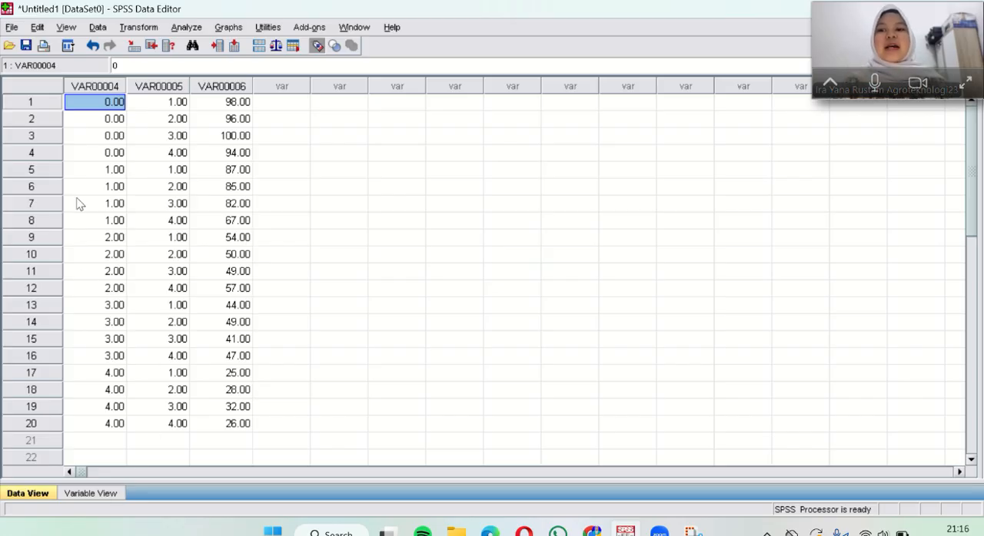
Step: Rename the first variable as Perlakuan in the variable definitions
click(112, 491)
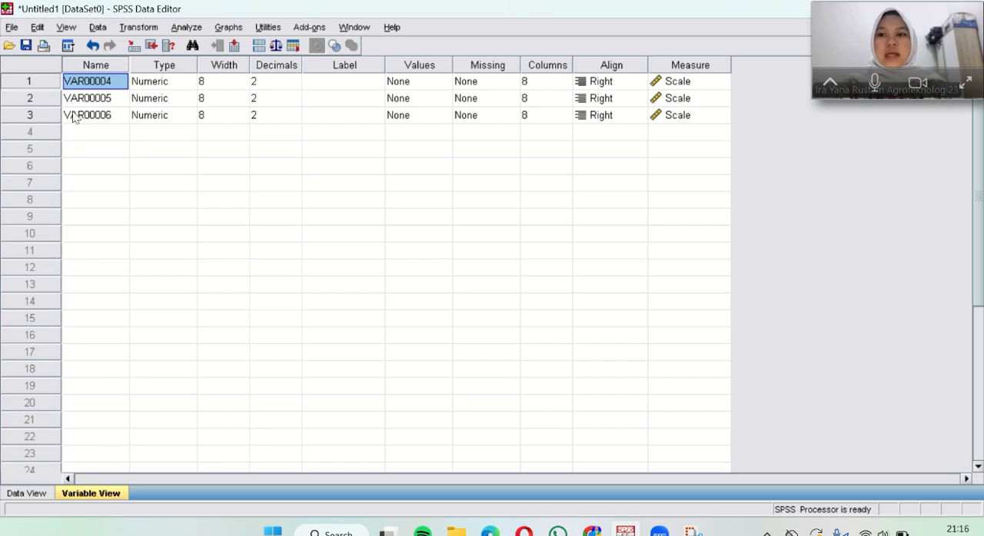
click(230, 98)
click(241, 102)
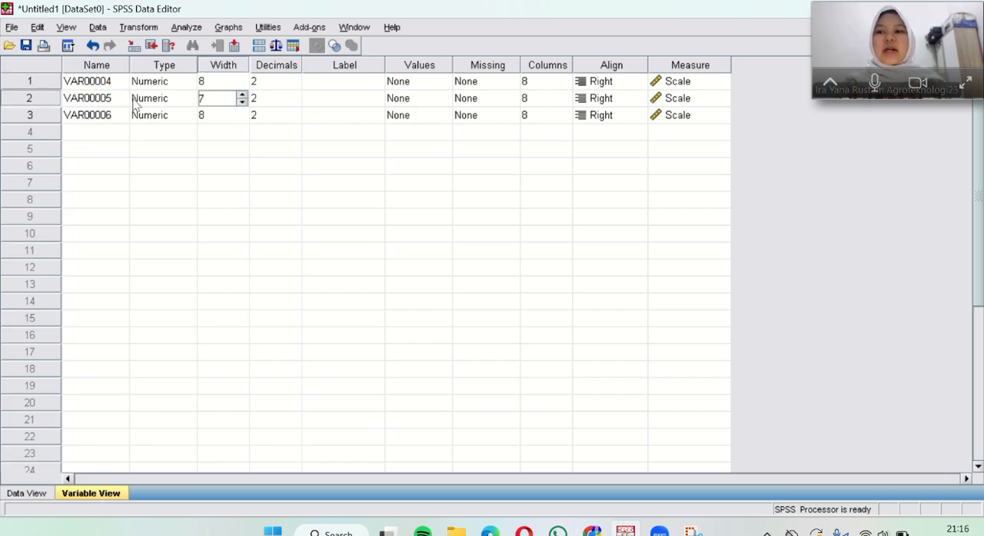
click(114, 84)
double_click(108, 84)
double_click(104, 84)
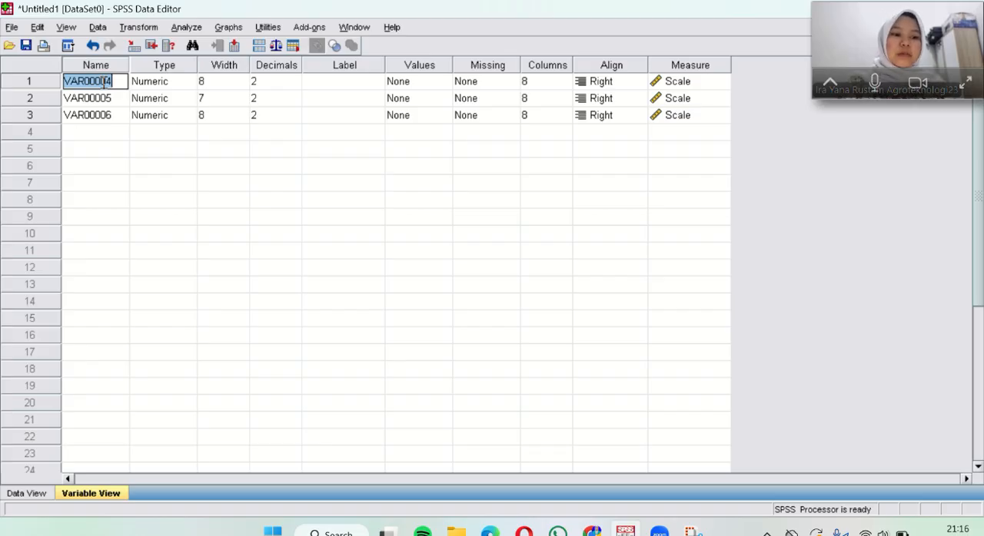
text(P)
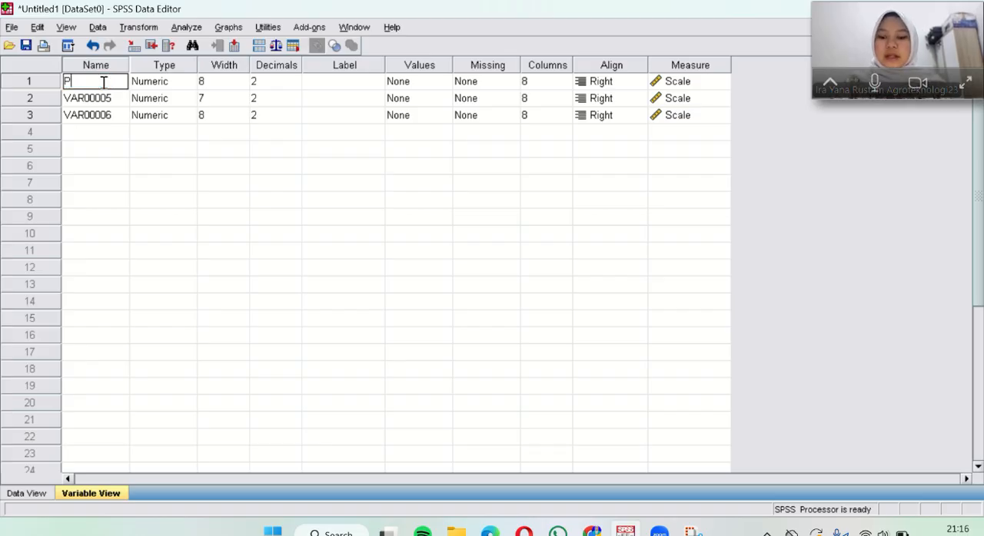
text(erlakuan)
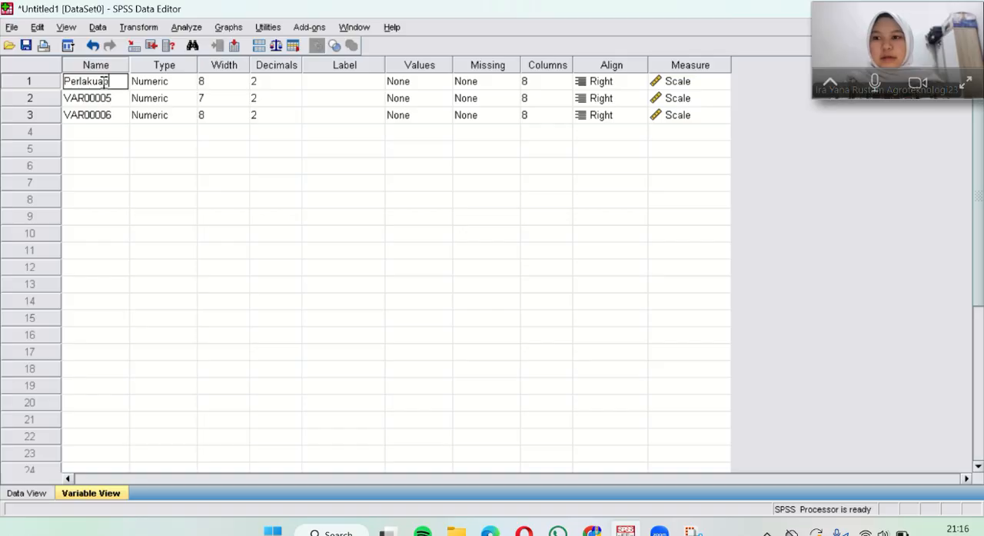
Step: Rename the second variable as Ulangan
click(104, 98)
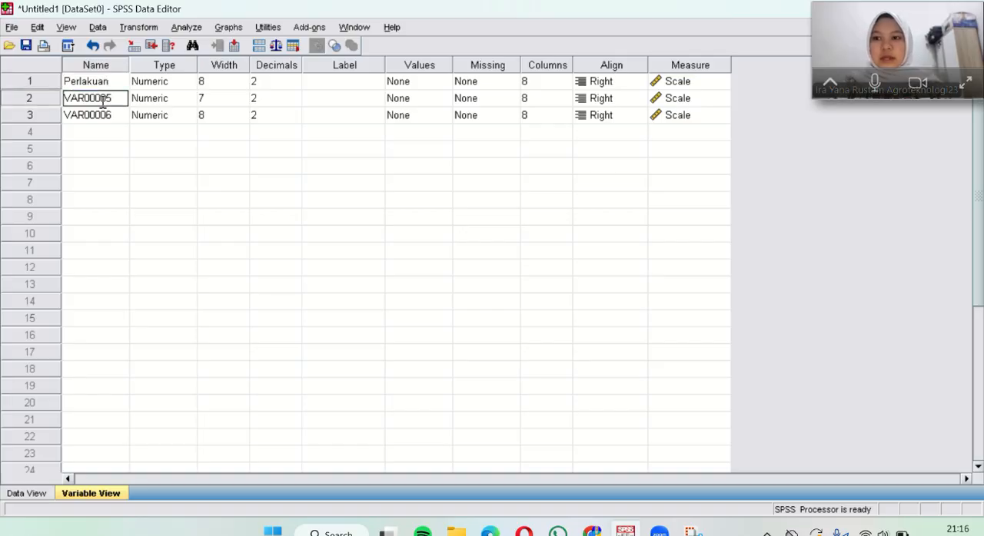
text(Ulang)
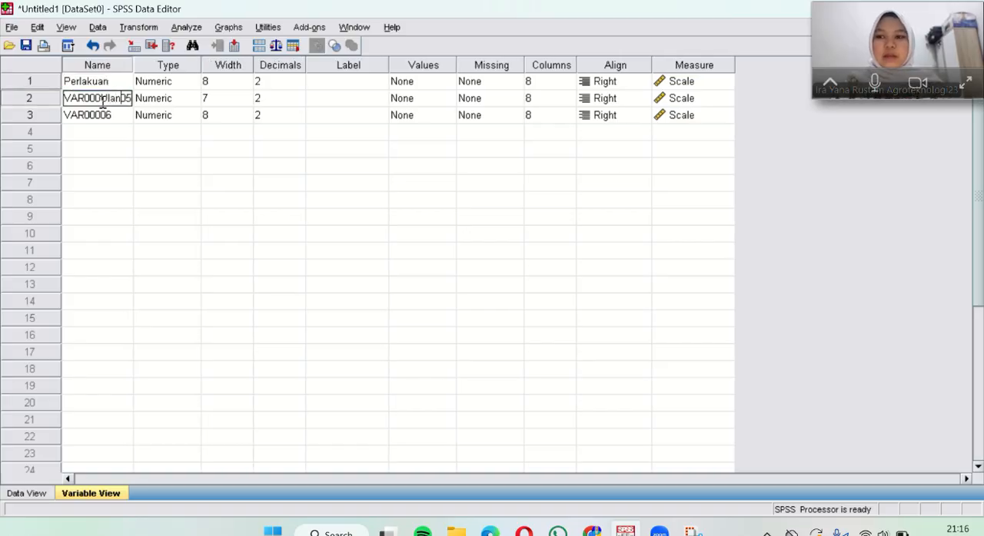
key(BackSpace)
key(BackSpace)
key(BackSpace)
key(BackSpace)
key(BackSpace)
key(BackSpace)
key(BackSpace)
key(BackSpace)
key(BackSpace)
key(BackSpace)
key(BackSpace)
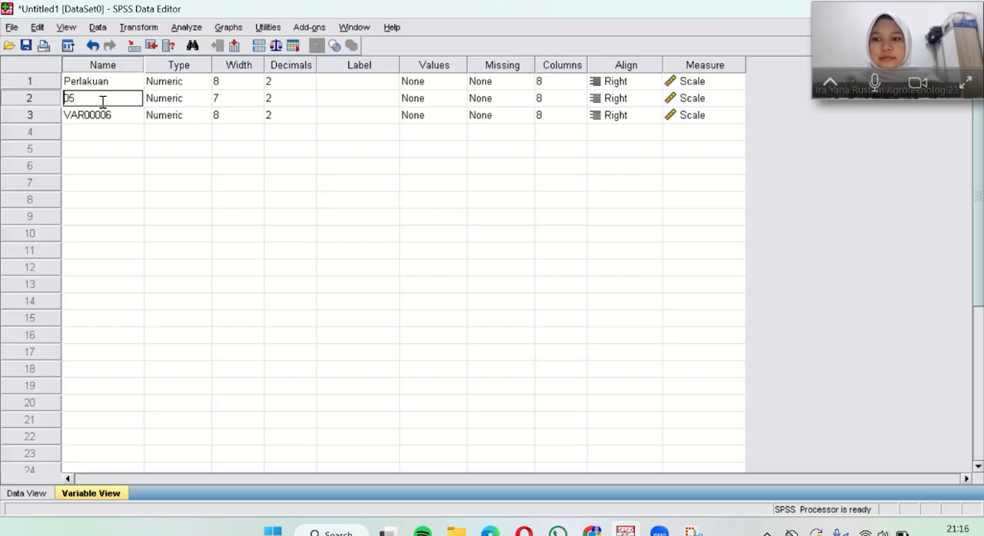
key(Delete)
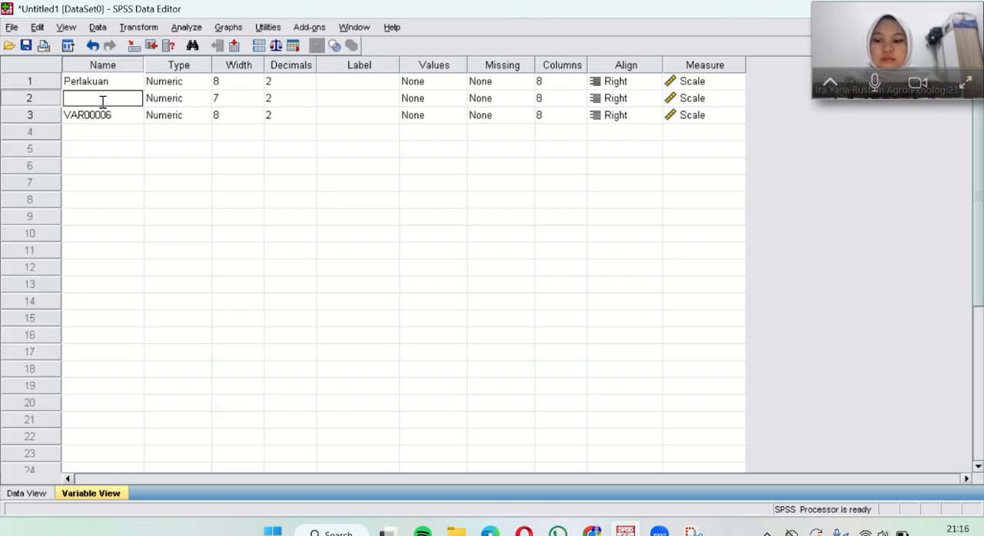
text(Ulangan)
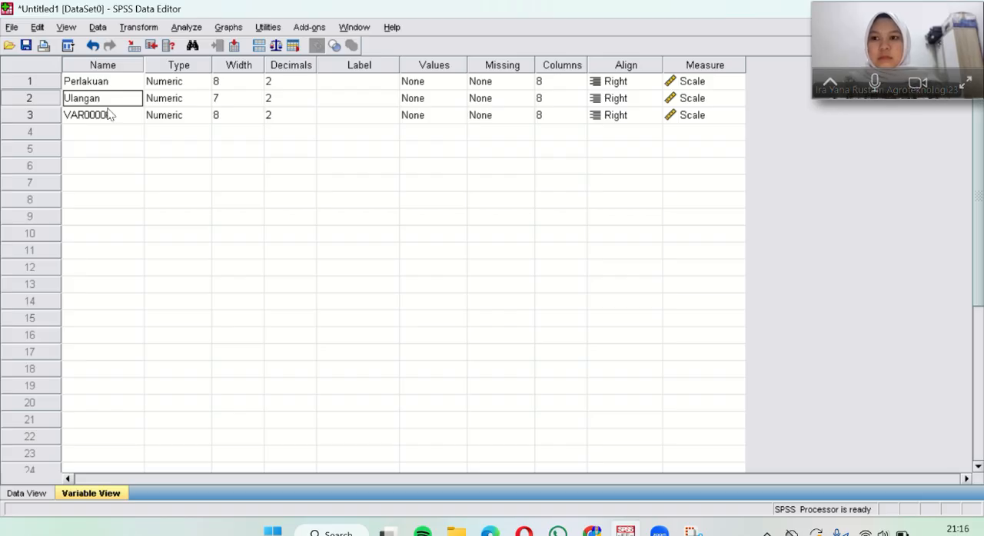
Step: Rename the third variable as Hasil
click(110, 113)
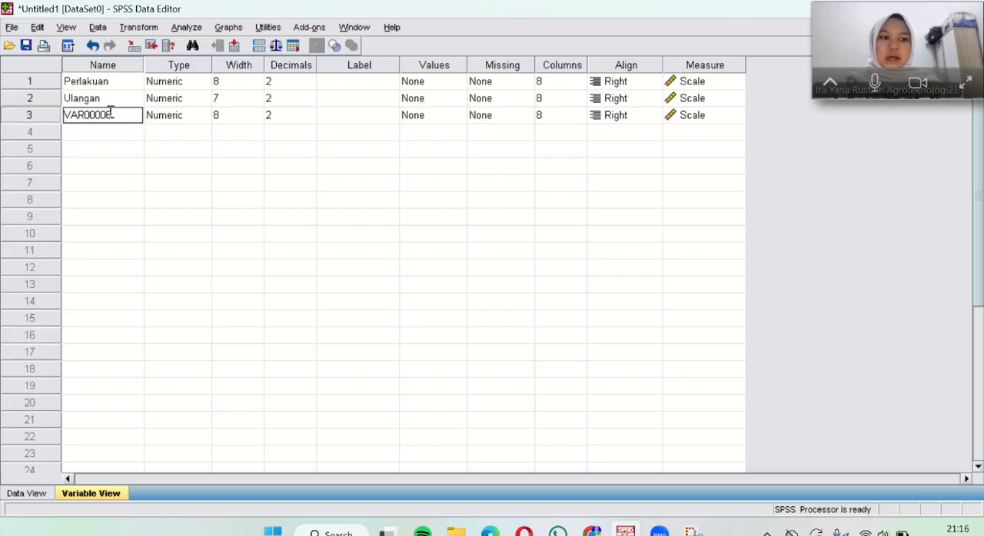
key(BackSpace)
key(BackSpace)
key(BackSpace)
key(BackSpace)
key(BackSpace)
key(BackSpace)
key(BackSpace)
key(BackSpace)
text(Hasil)
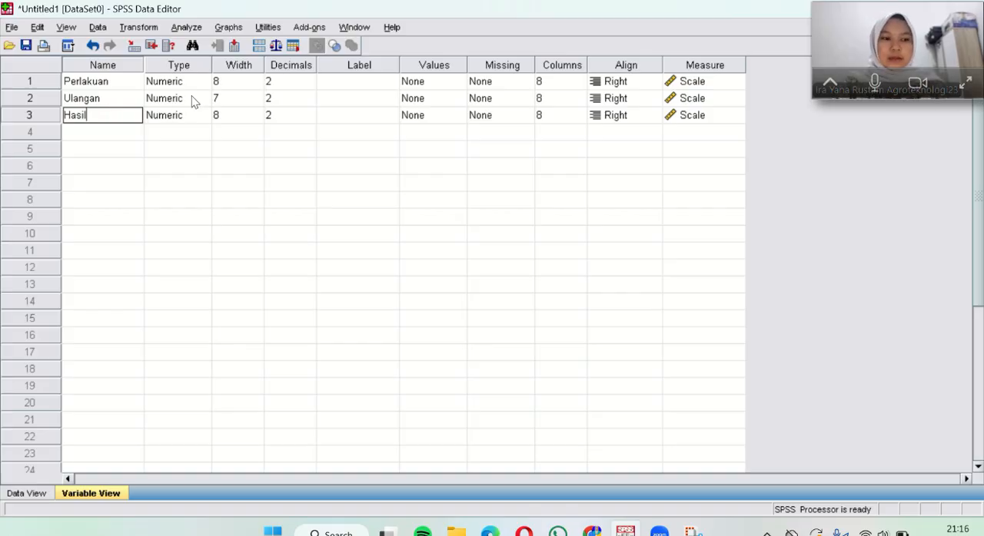
Step: Set the width of Ulangan to 8 and the decimals of Perlakuan, Ulangan and Hasil to 0
click(237, 98)
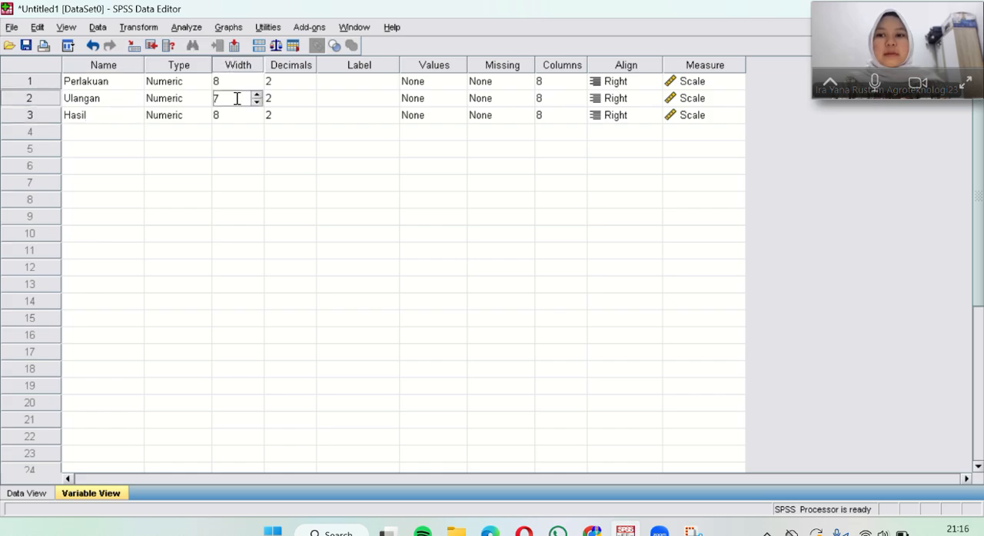
click(257, 96)
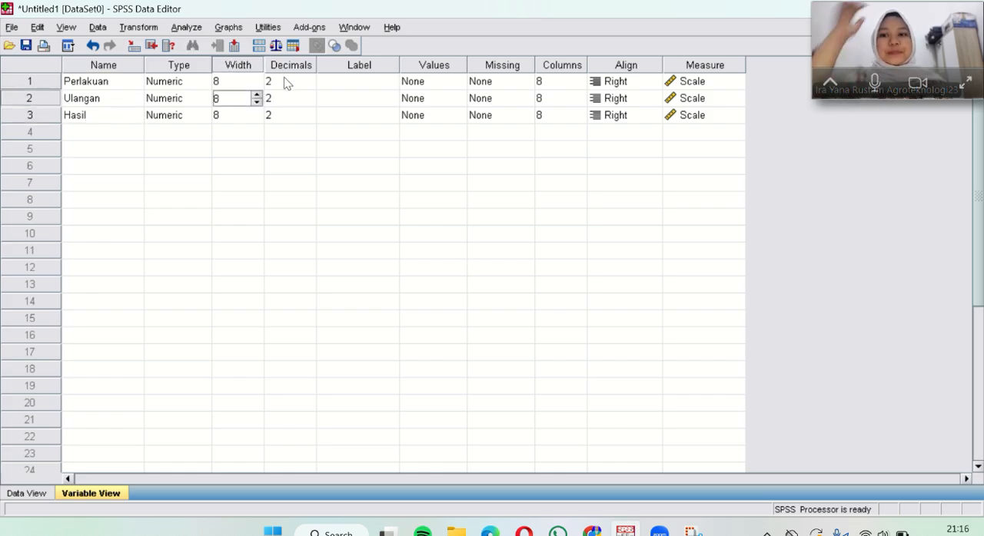
click(285, 80)
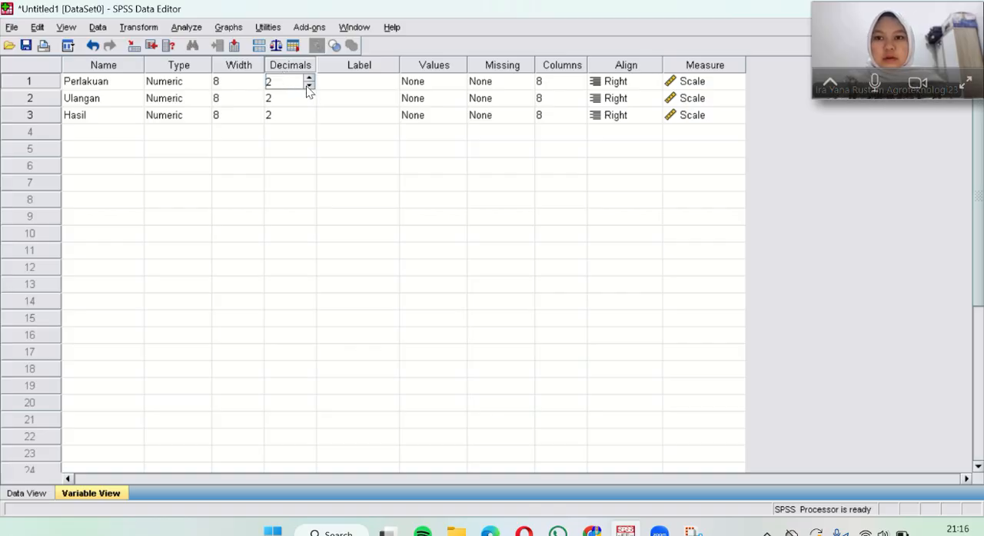
click(308, 85)
click(308, 86)
click(306, 115)
click(307, 98)
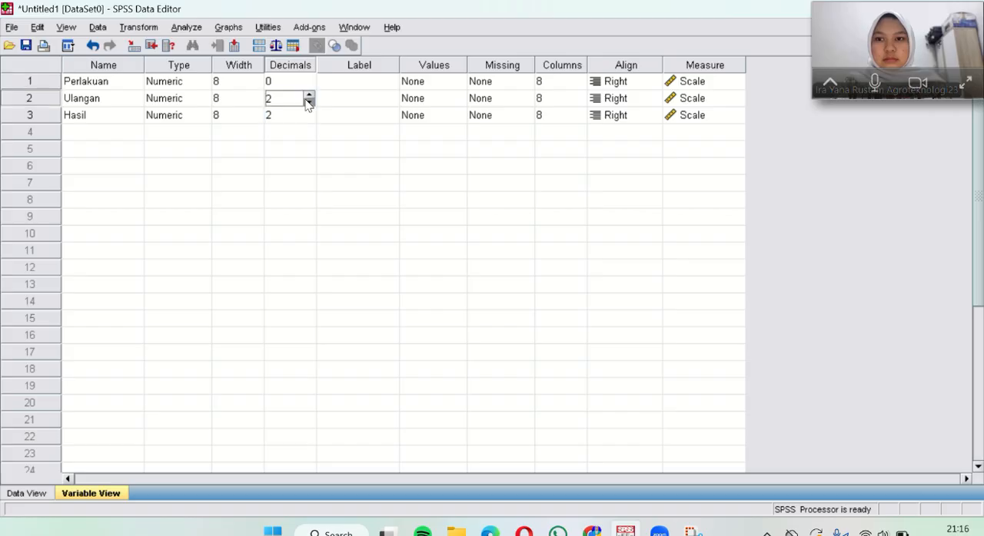
click(309, 102)
click(309, 101)
click(309, 115)
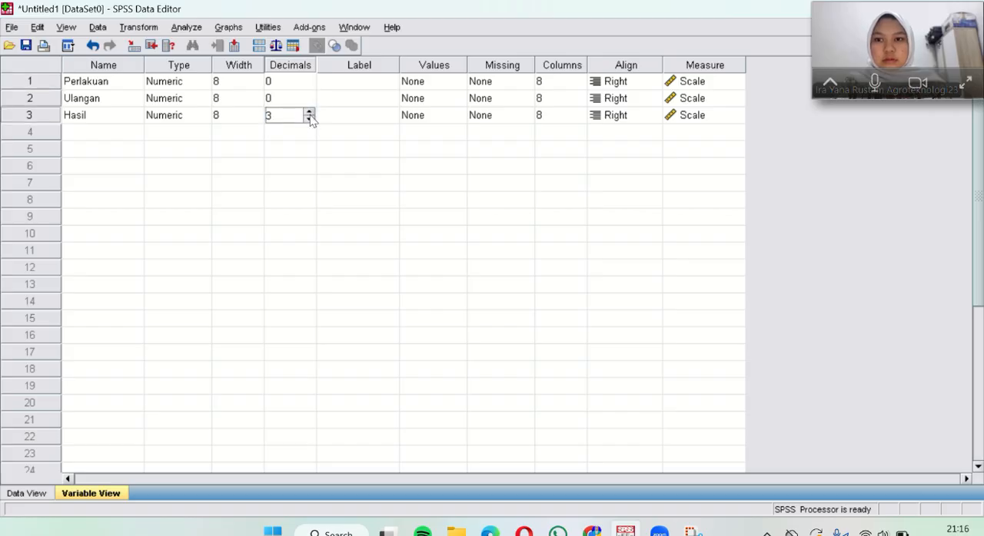
click(309, 120)
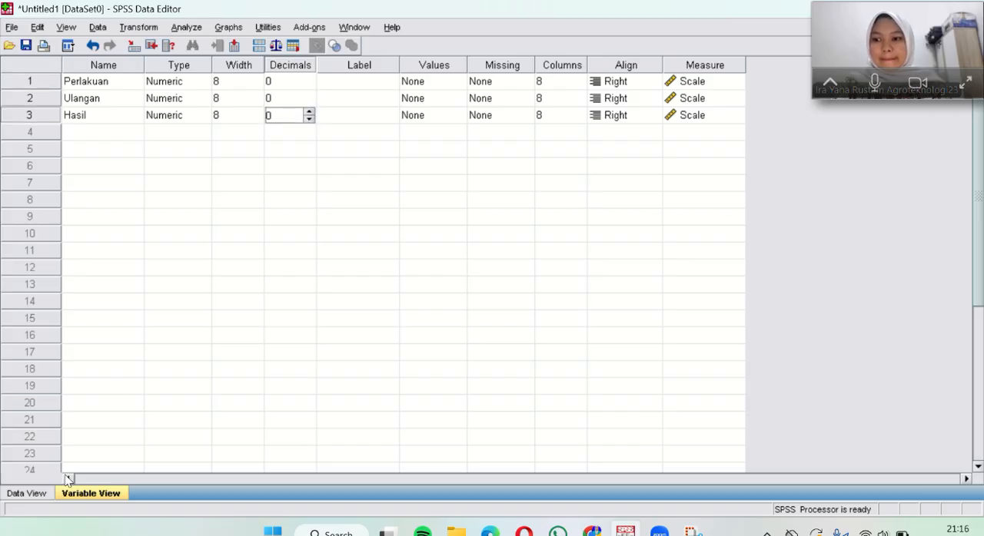
Step: Check how the data values are displayed in the dataset and return to the variable definitions
click(40, 496)
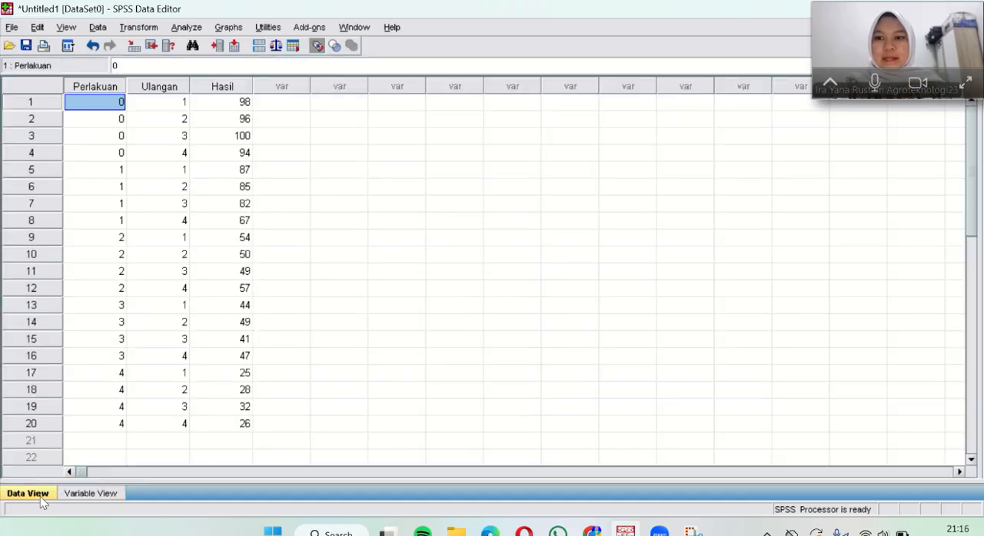
click(118, 497)
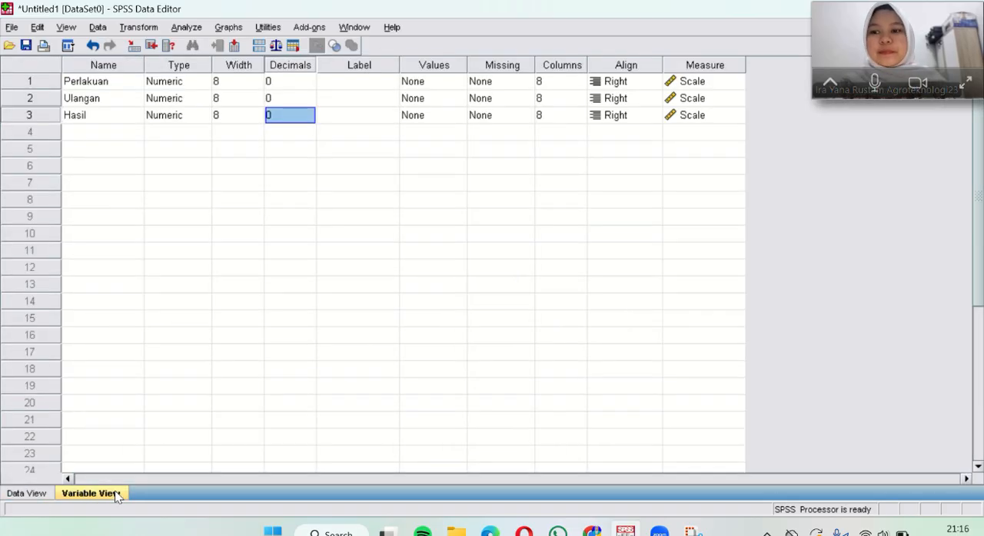
click(281, 117)
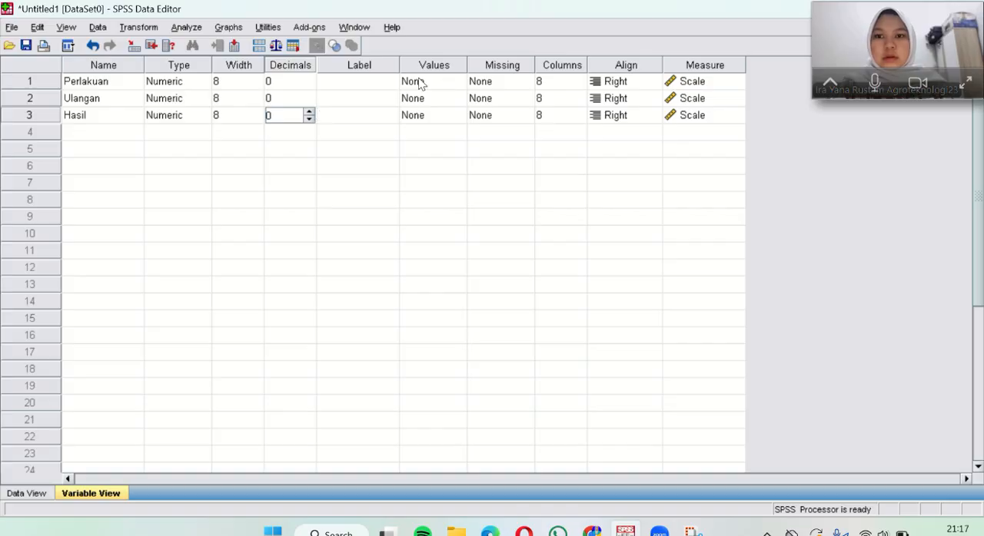
Step: Label the Perlakuan variable "Konsentrasi Herbisida 2,4 D"
click(386, 82)
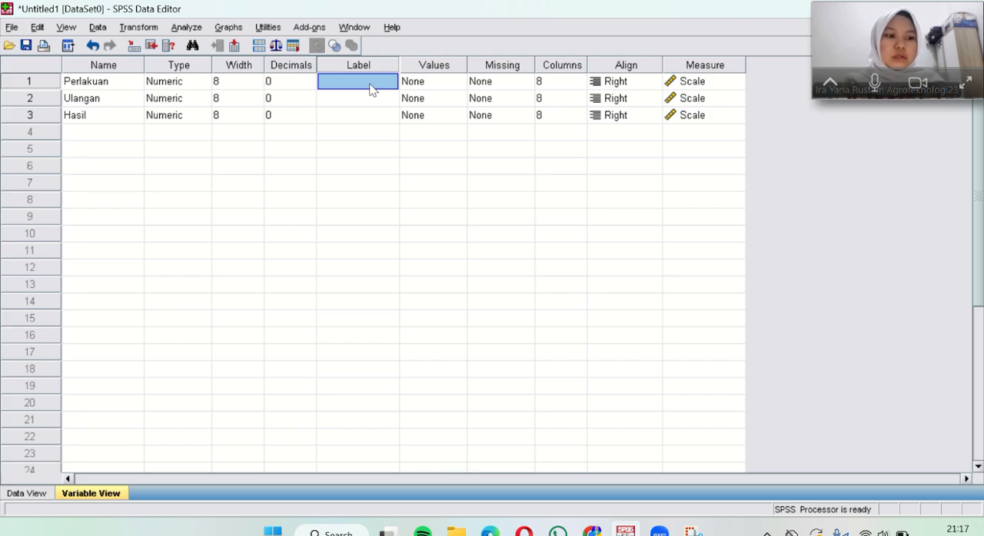
text(KOnsentra)
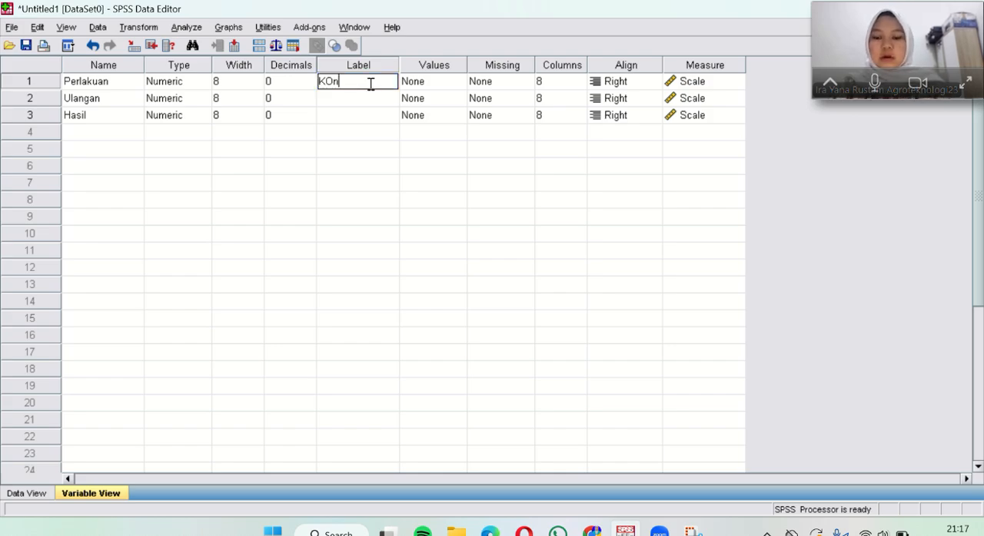
key(BackSpace)
key(BackSpace)
key(BackSpace)
key(BackSpace)
key(BackSpace)
key(BackSpace)
key(BackSpace)
key(BackSpace)
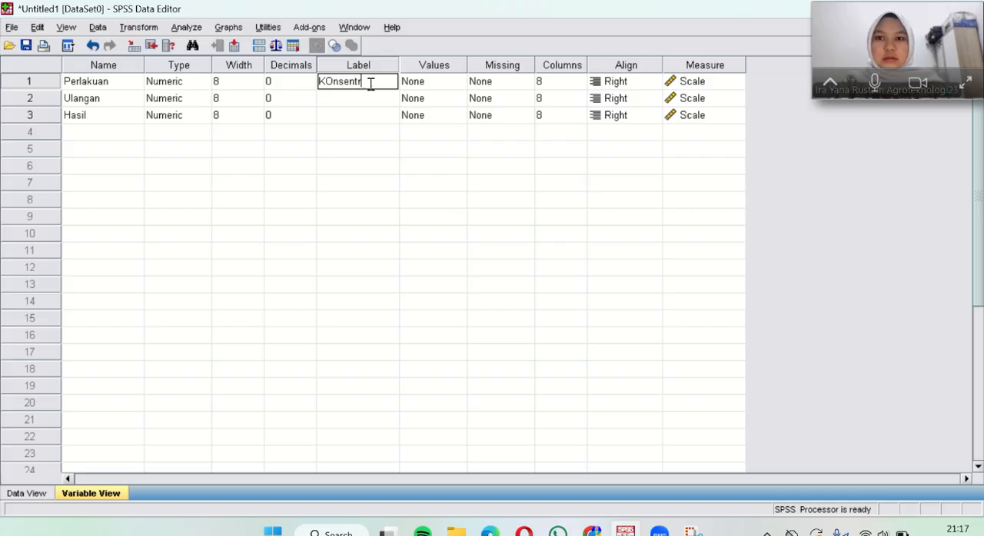
text(ons)
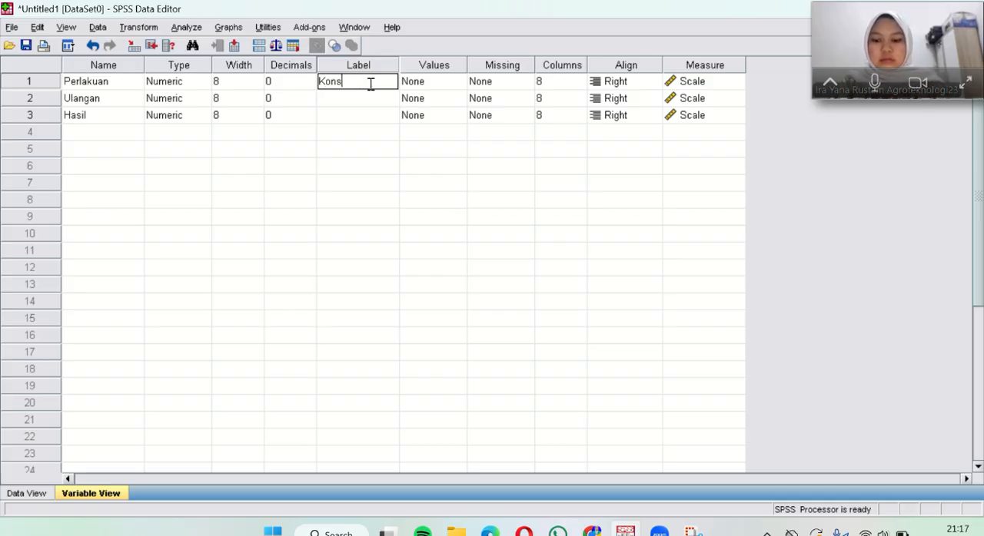
text(entras)
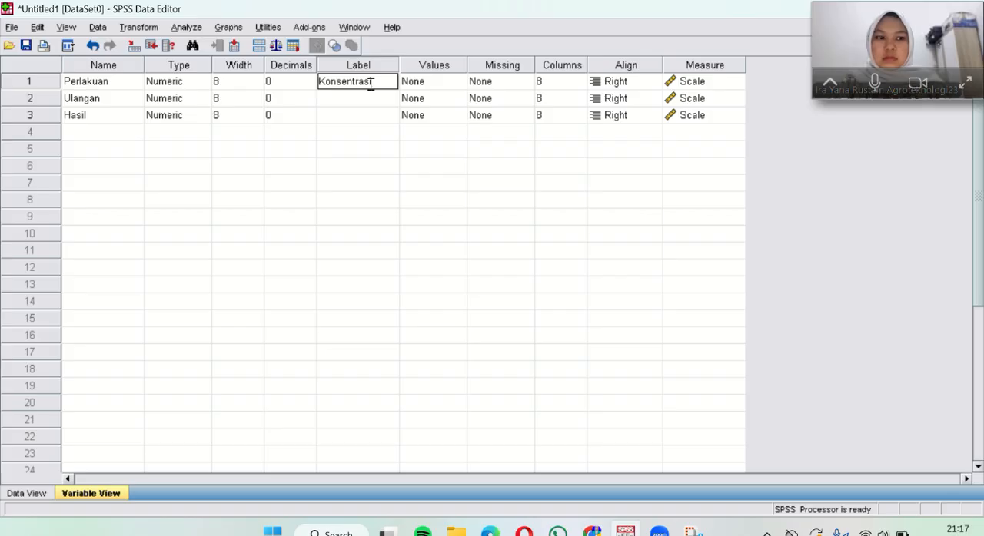
text(i Herbisid)
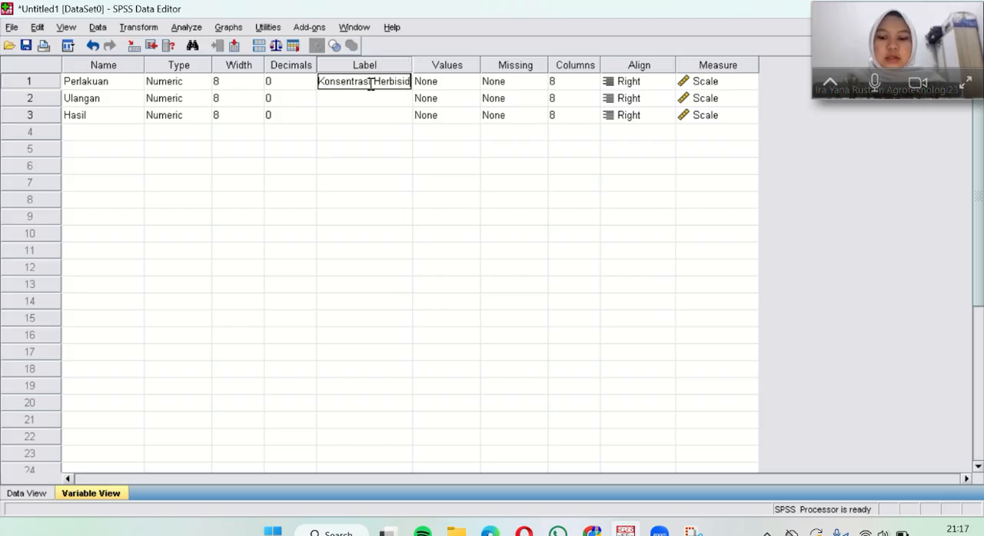
text(a 2)
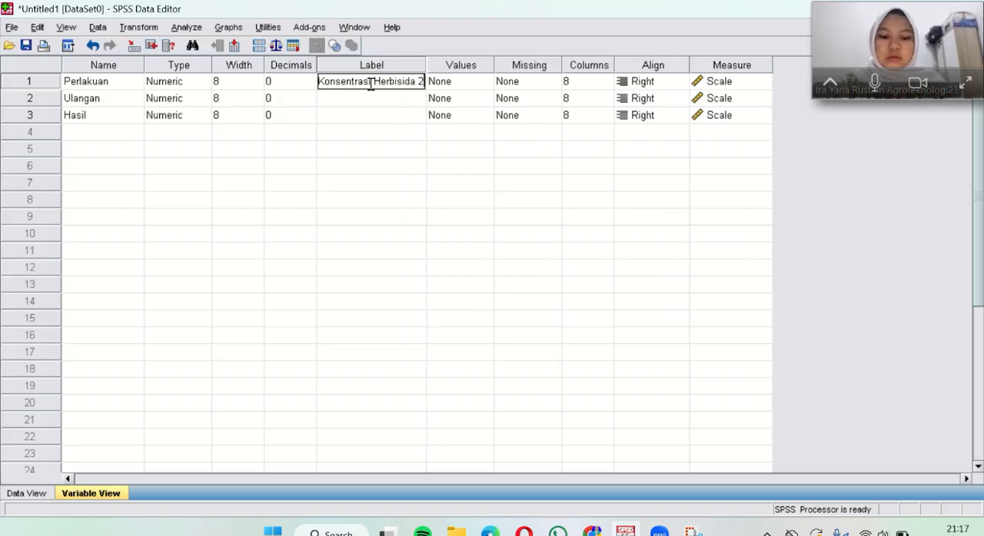
text(,)
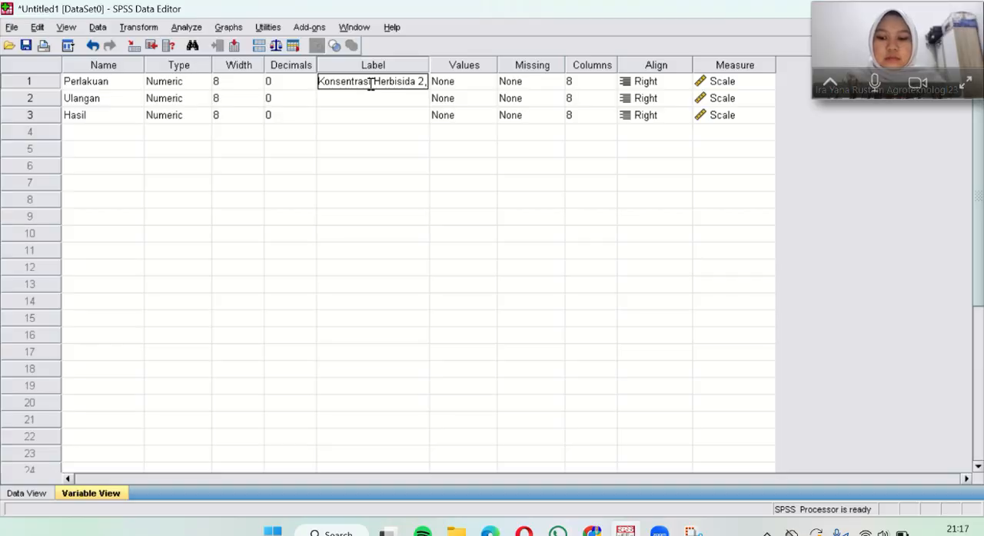
text(4 D)
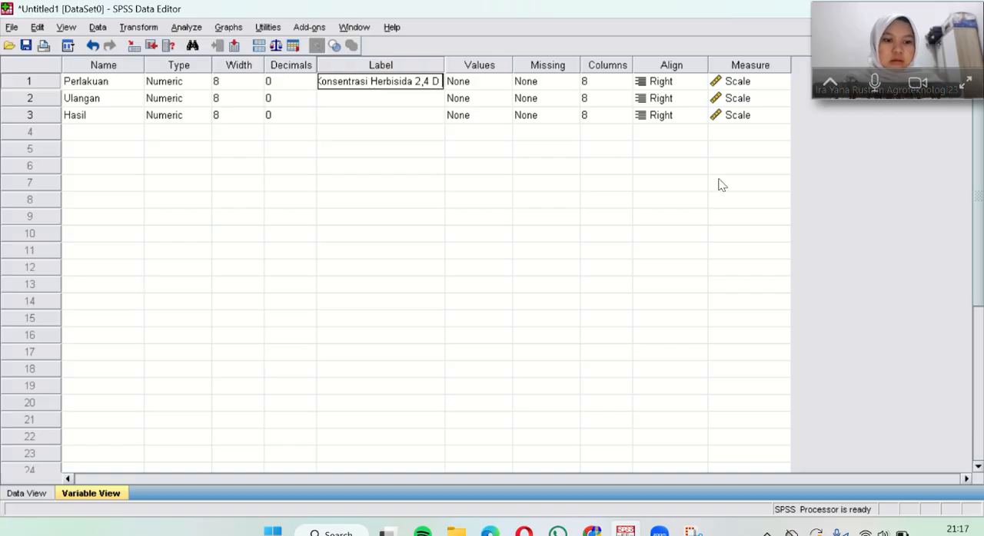
Step: Label the Ulangan variable "Ulangan Perlakuan"
click(369, 99)
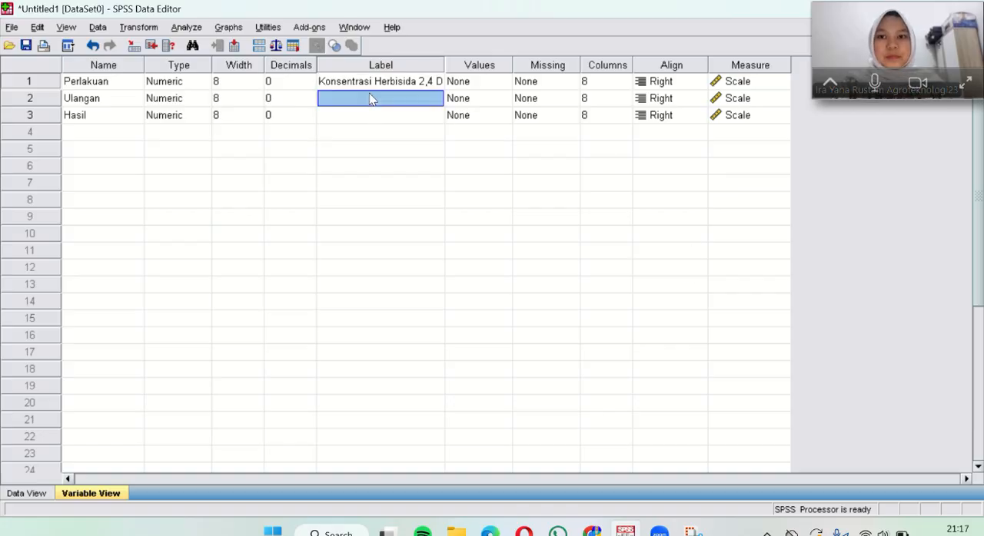
text(U)
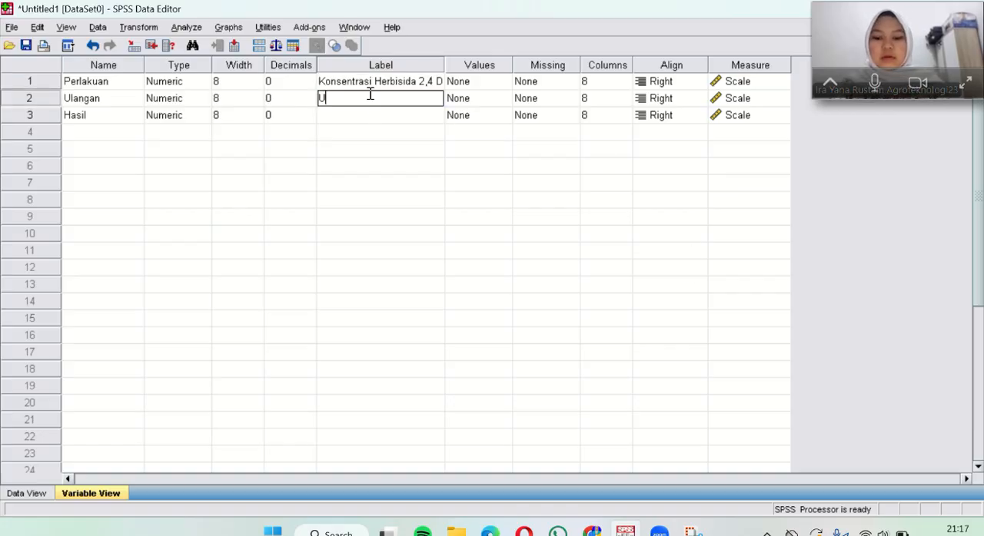
text(langan Perlakuan)
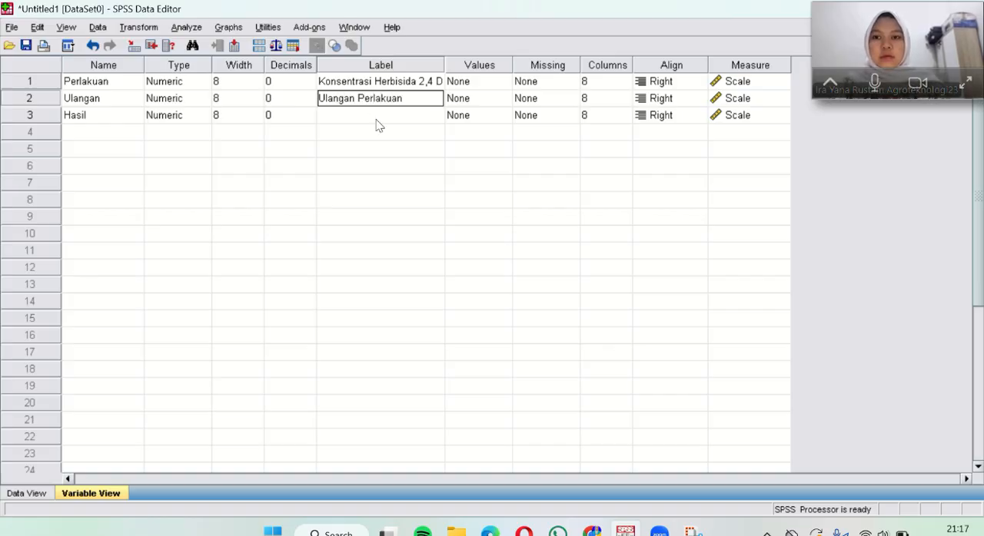
Step: Label the Hasil variable "Persentase Perkecambahaan Benih Kedelai (%)" and widen the Label column slightly
click(377, 121)
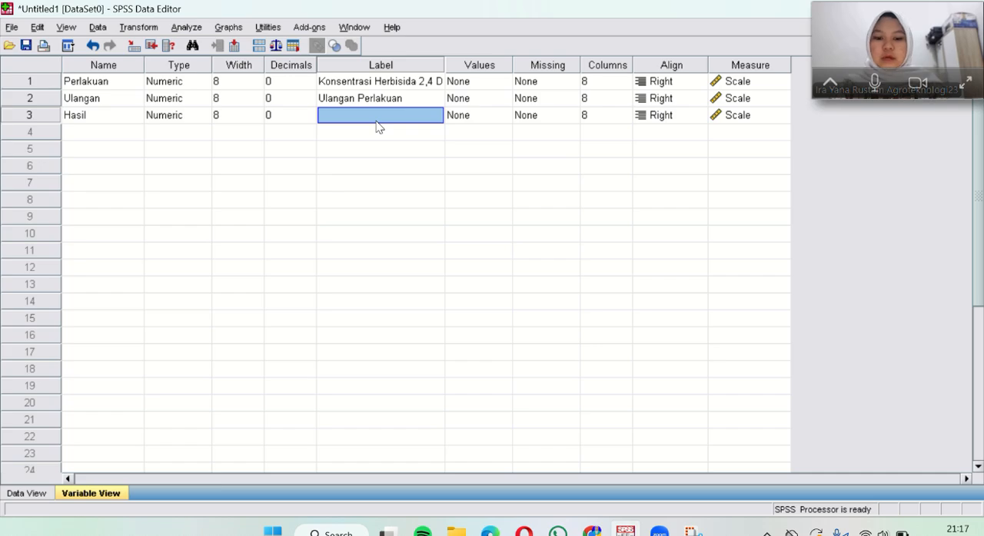
text(Persenta)
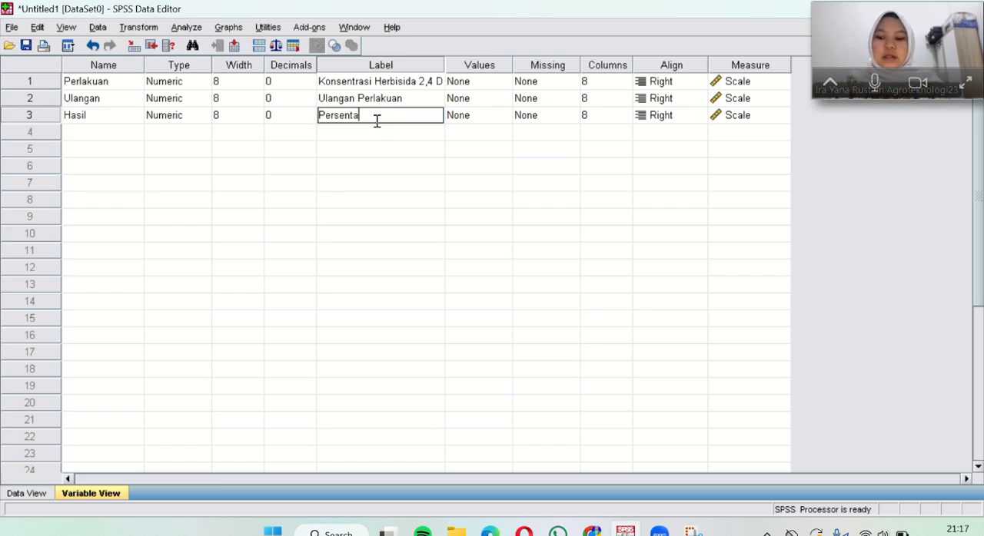
text(se)
text( Per)
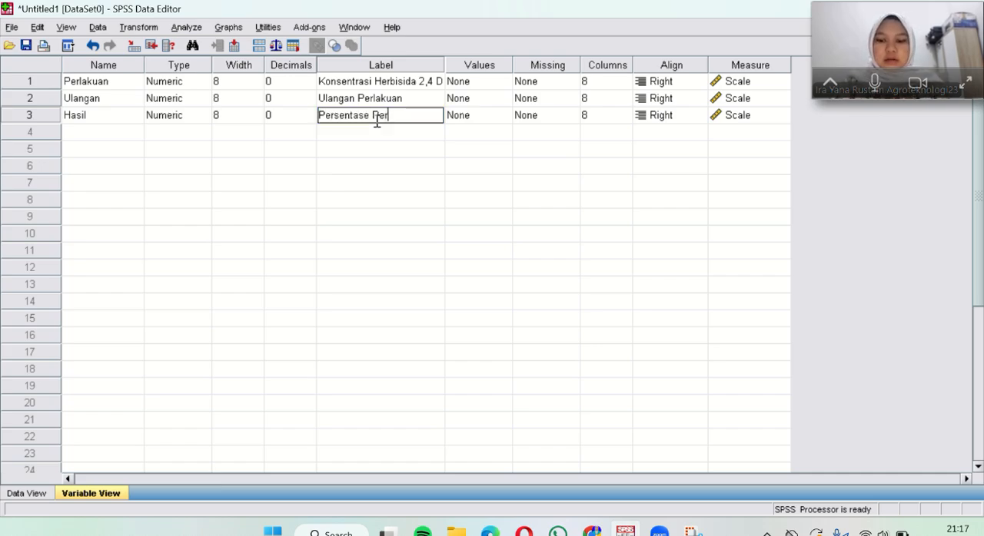
text(kecambahaan)
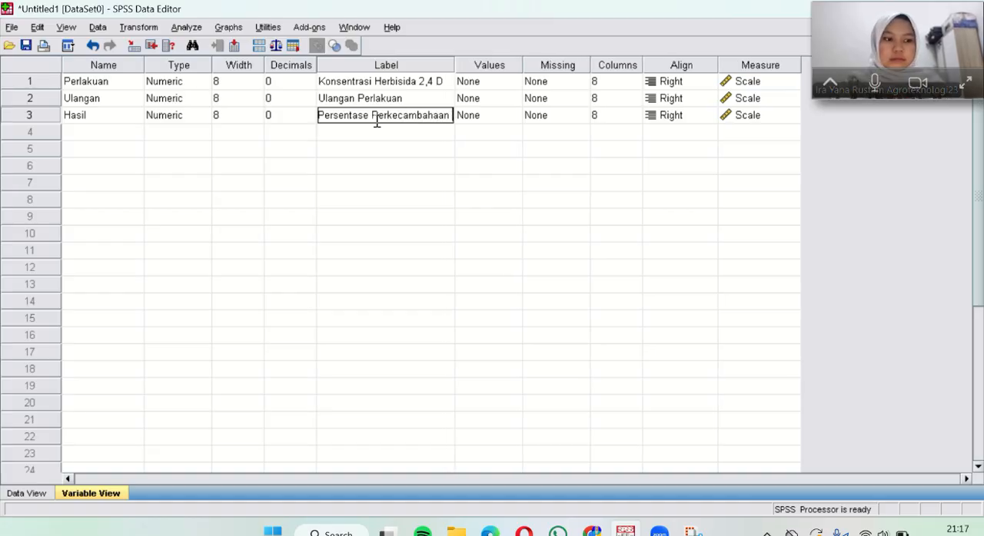
text( (BEn)
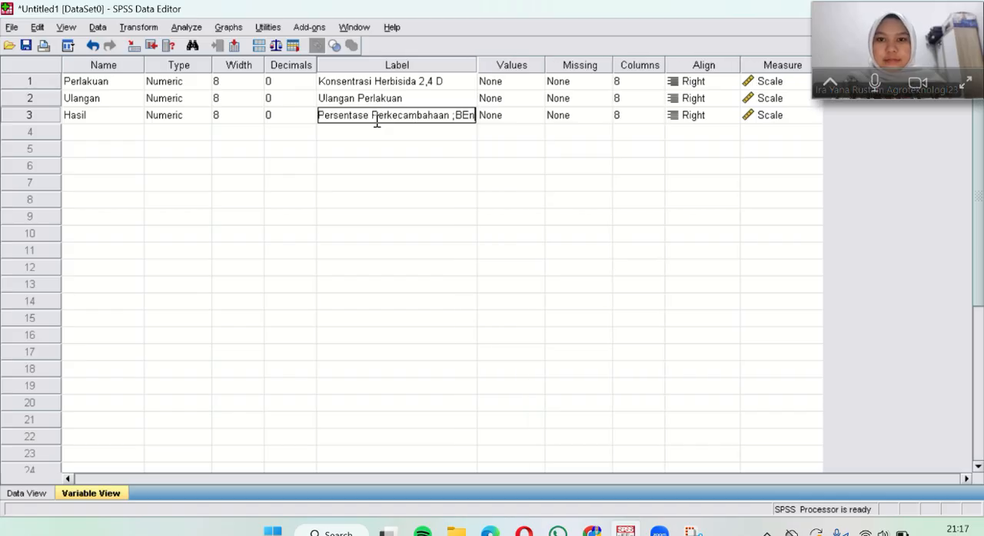
key(BackSpace)
key(BackSpace)
key(BackSpace)
key(BackSpace)
text(Be)
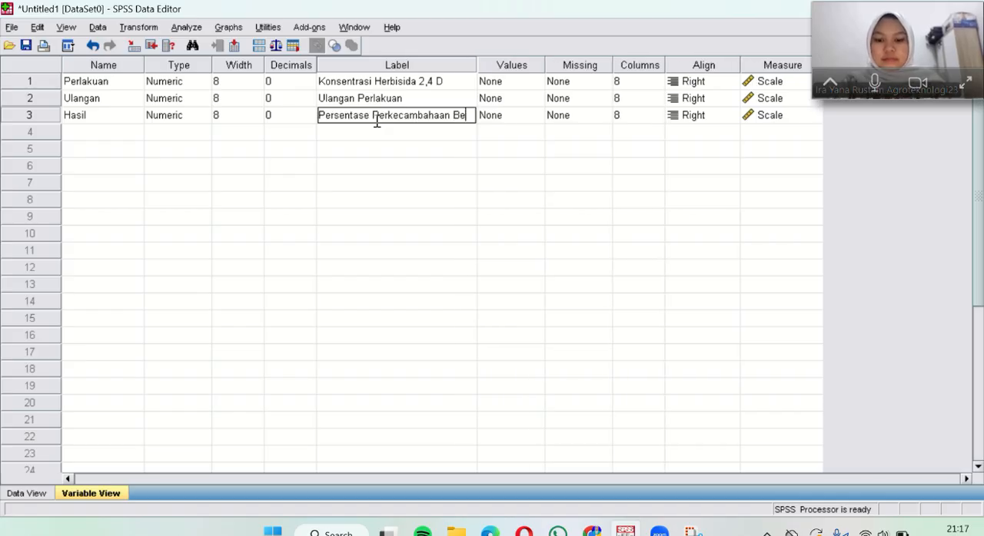
text(nih Kedelai)
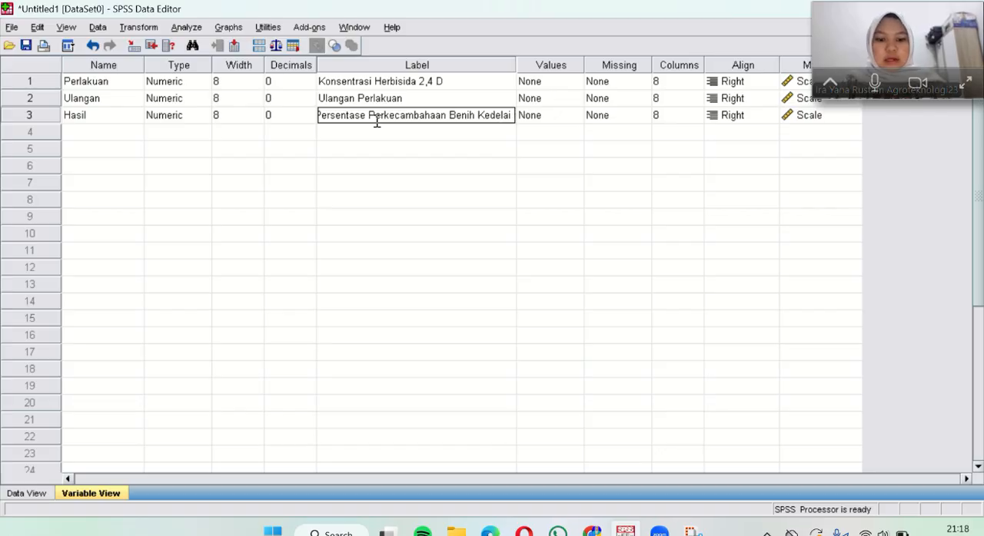
text( (%)
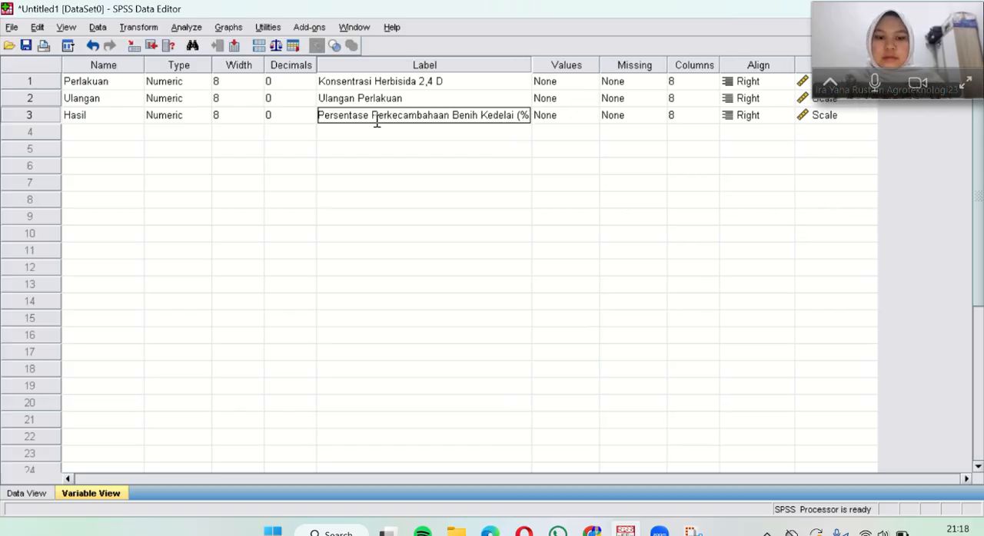
text())
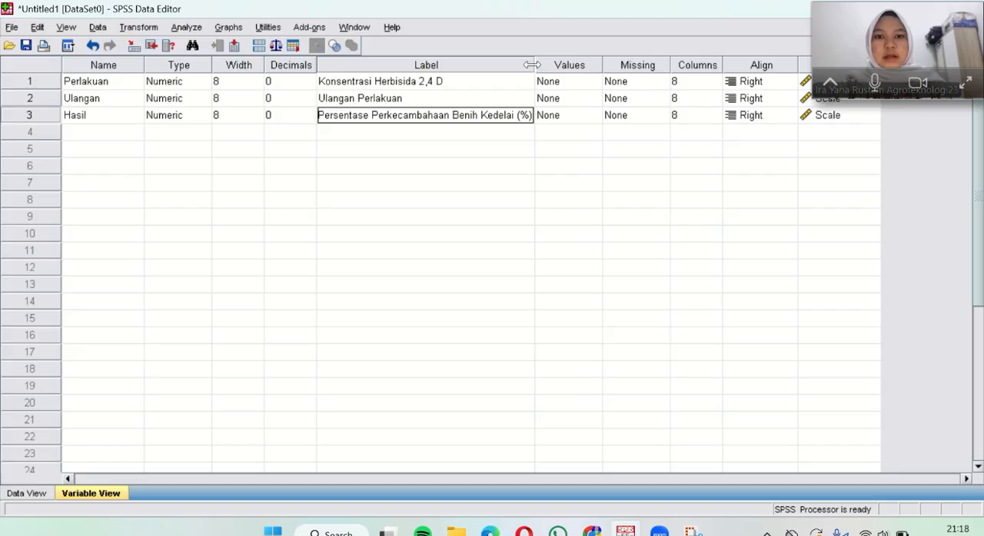
drag(531, 65, 545, 64)
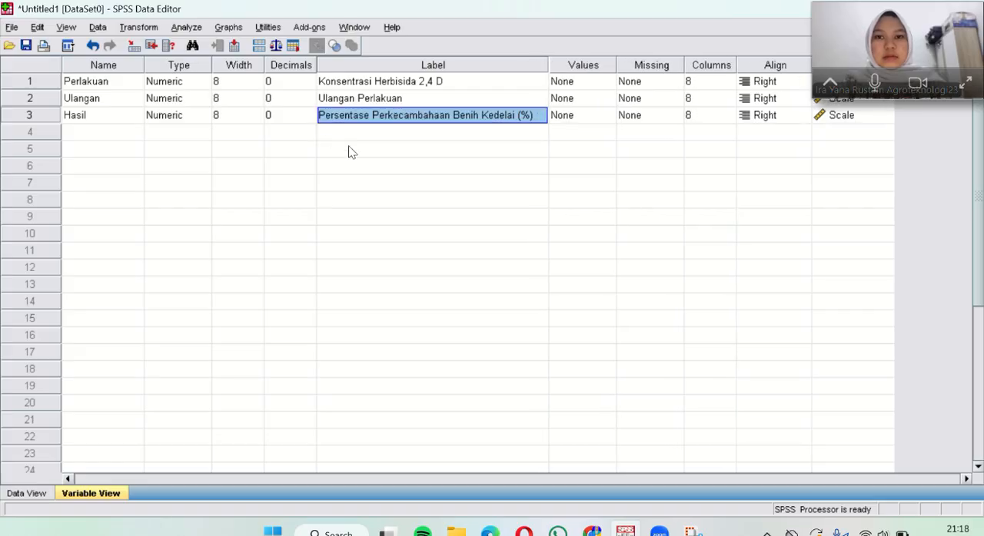
Step: Start defining value labels for Perlakuan and add the label "0 ppm" for value 0
click(571, 85)
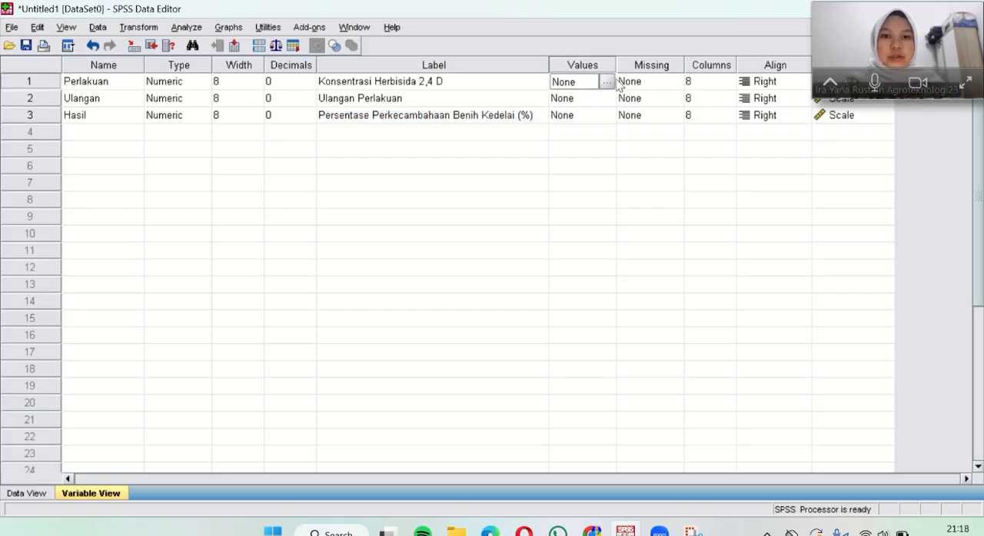
click(607, 82)
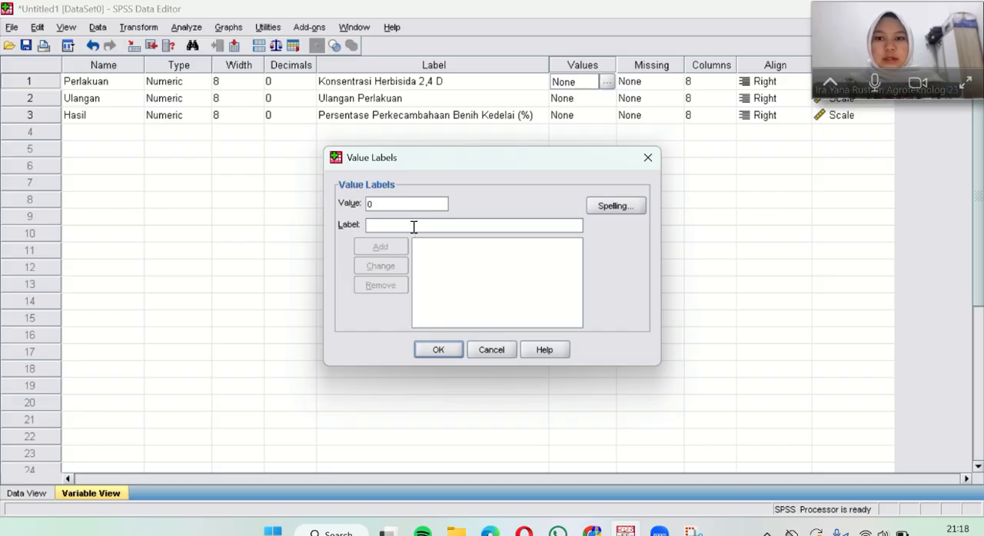
text(=)
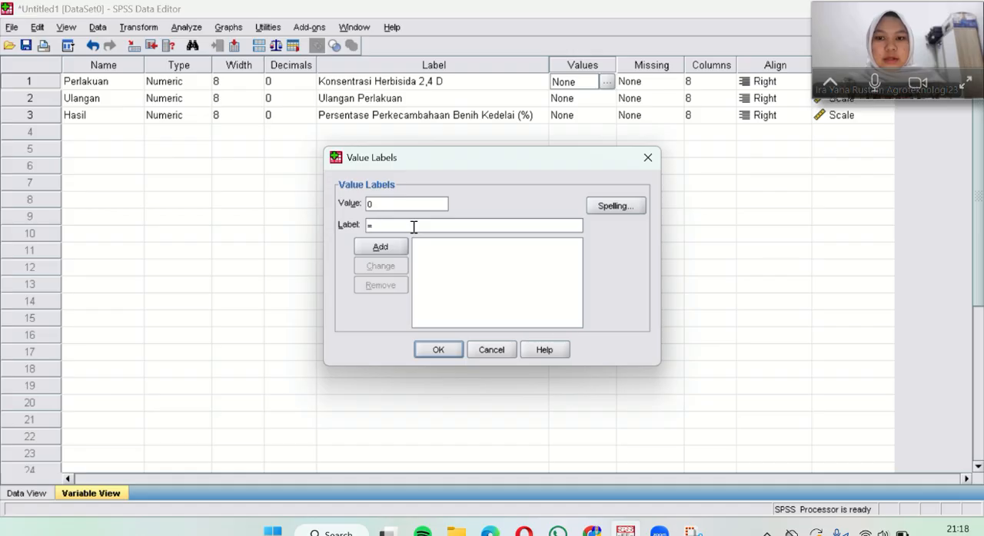
key(BackSpace)
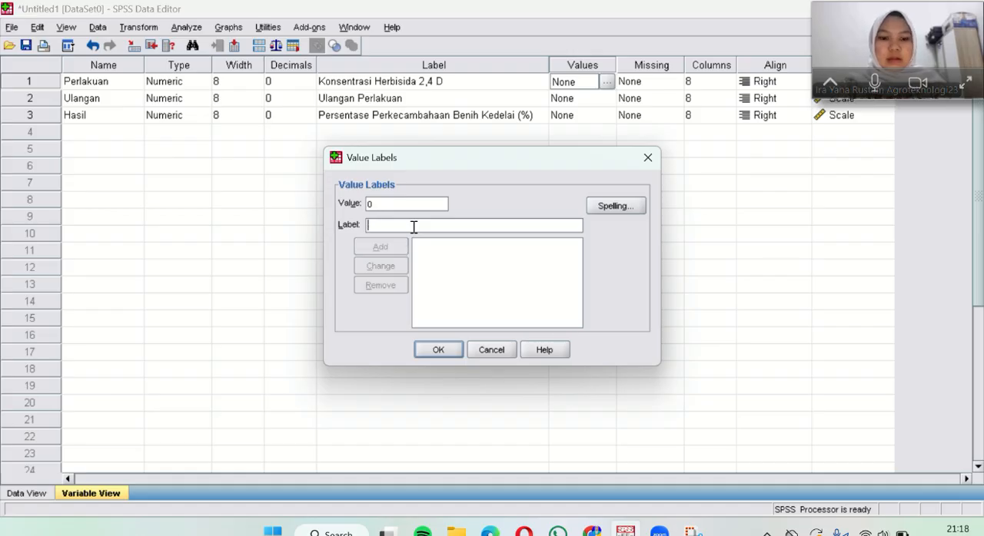
text(0 )
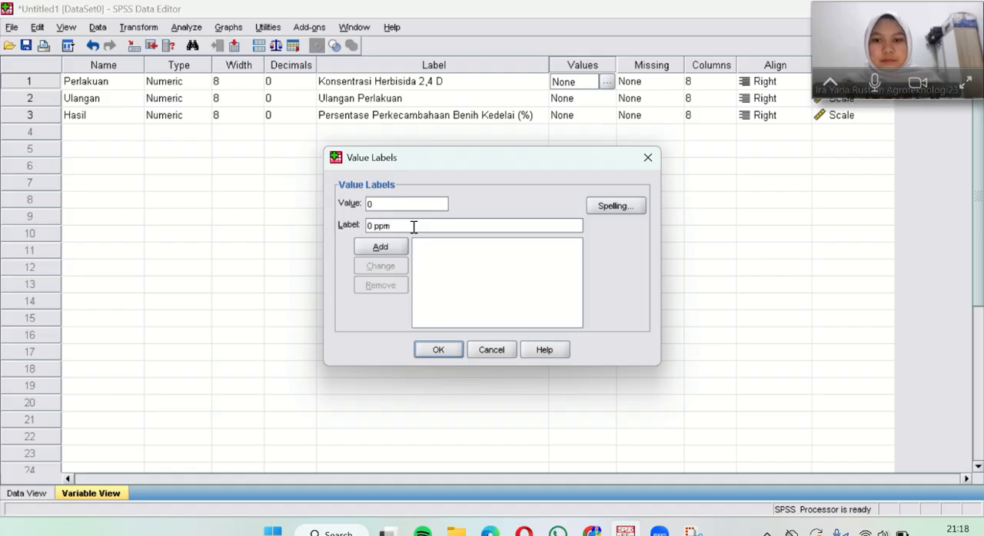
text(ppm)
click(381, 247)
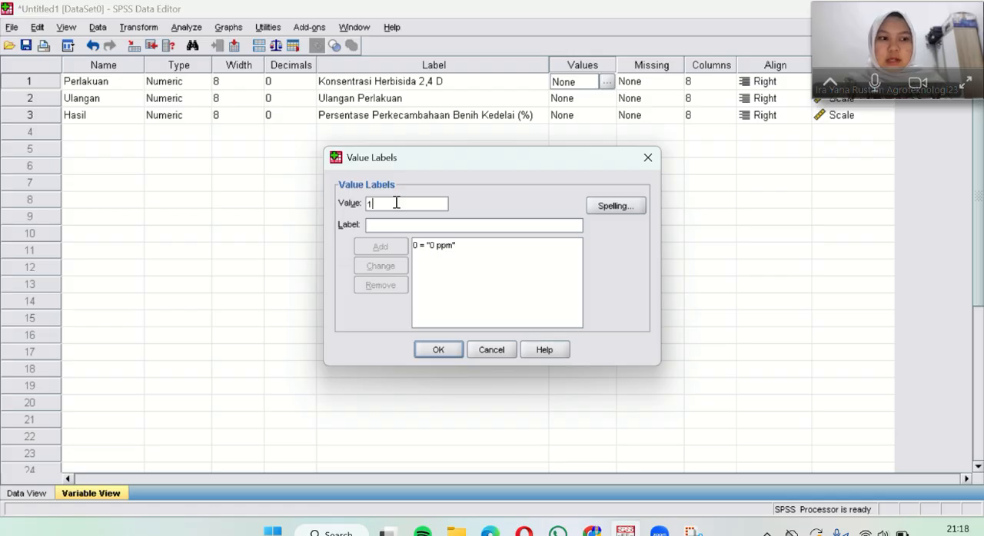
Step: Add the label "1 ppm" for value 1 of Perlakuan
text(1)
click(393, 225)
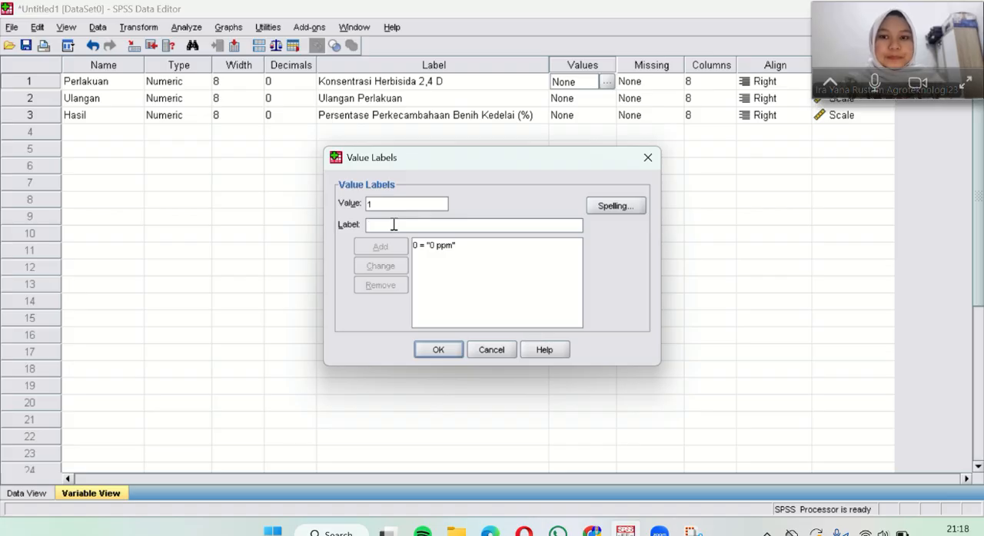
text(1)
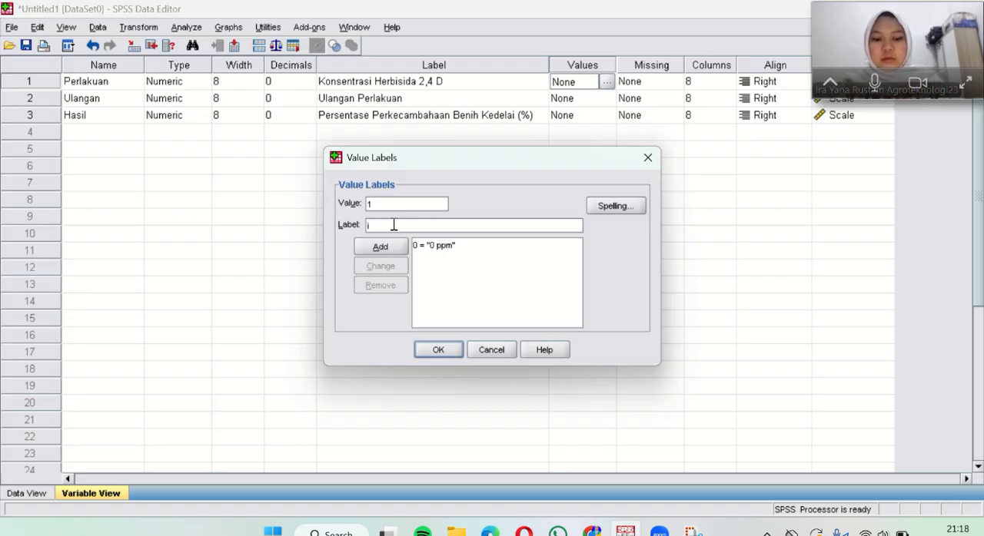
key(BackSpace)
text(1 ppm)
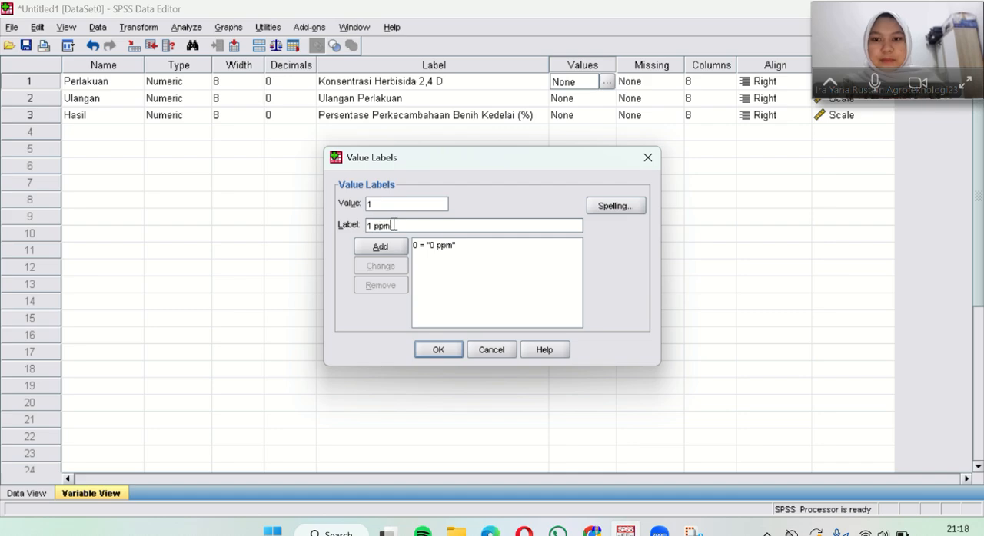
click(393, 247)
Step: Add the label "2 ppm" for value 2 of Perlakuan
click(383, 204)
text(2)
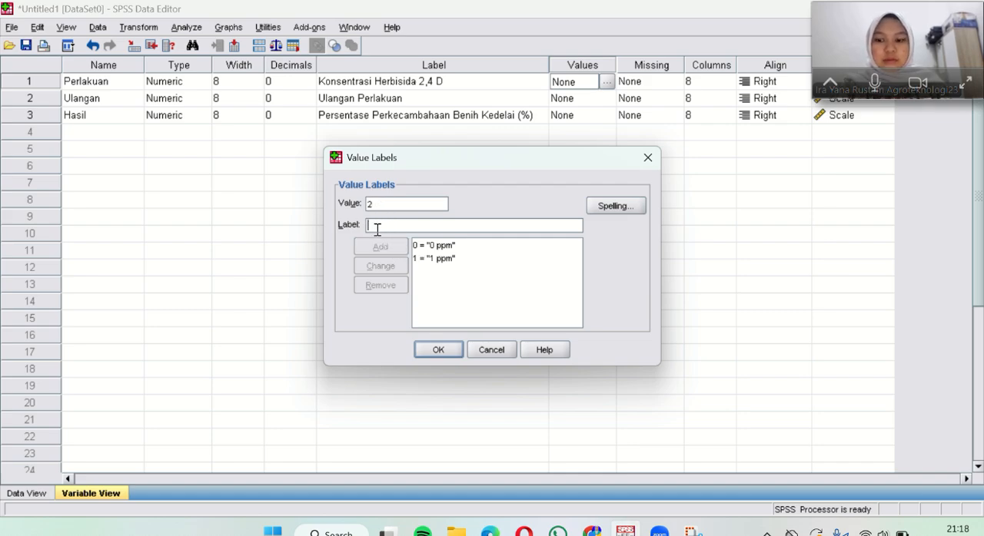
text(2 ppm)
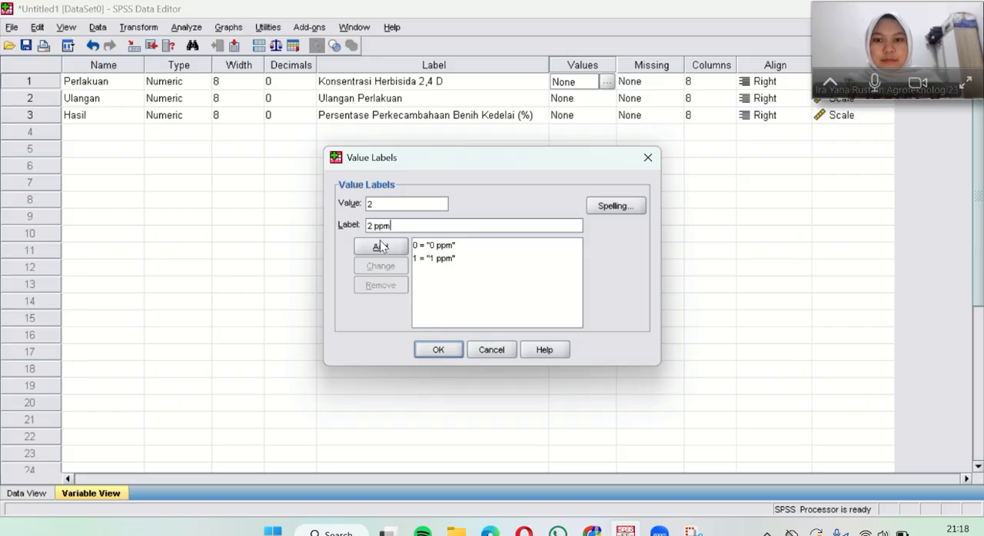
click(380, 242)
Step: Add the label "3 ppm" for value 3 of Perlakuan
text(3)
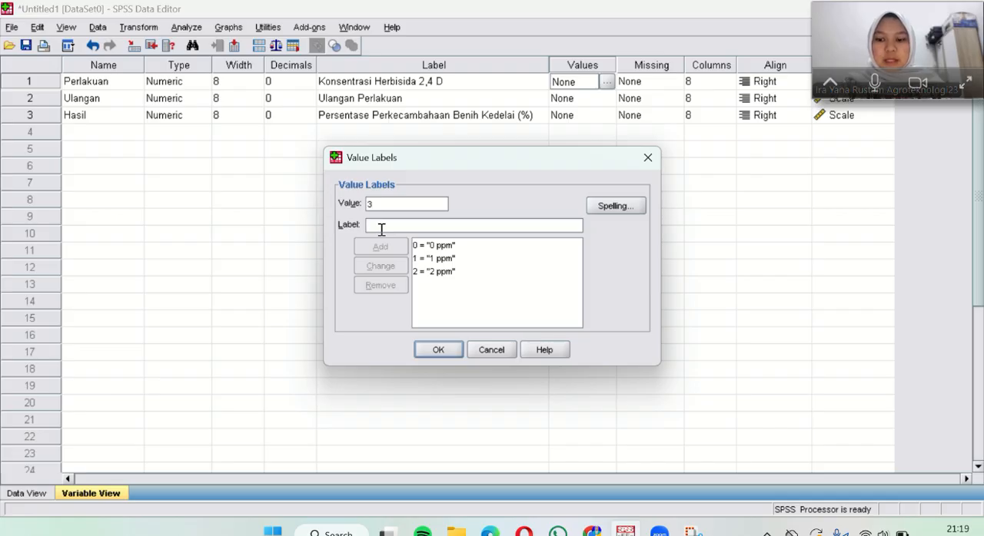
text(3 ppm)
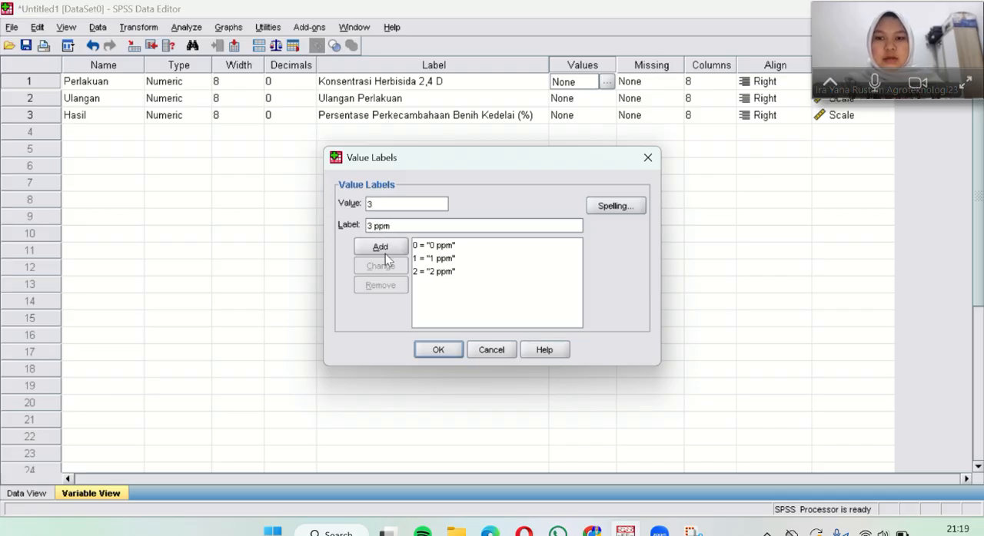
click(386, 250)
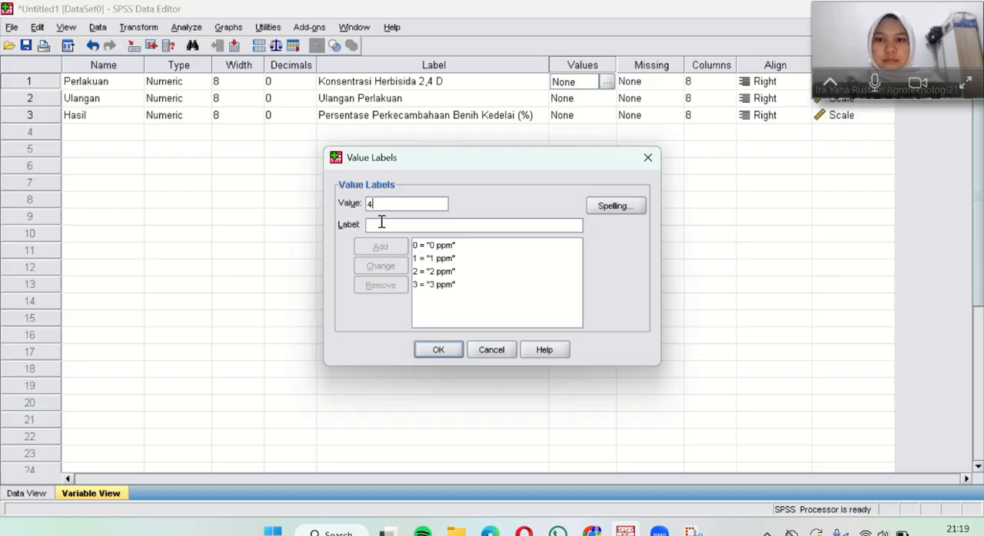
Step: Add the label "4 pmm" for value 4 of Perlakuan and confirm the variable's value labels
click(371, 227)
text(4 ppm)
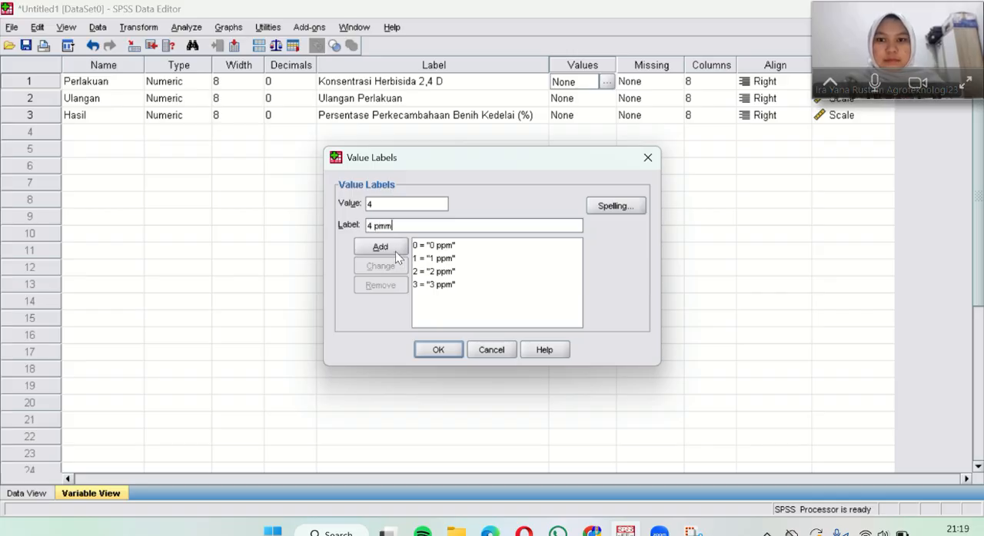
click(396, 249)
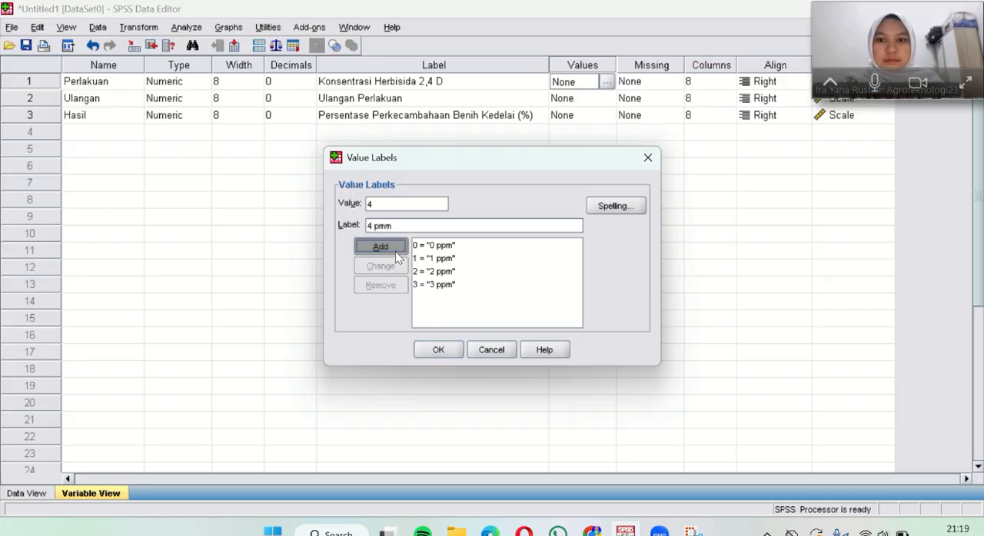
click(438, 352)
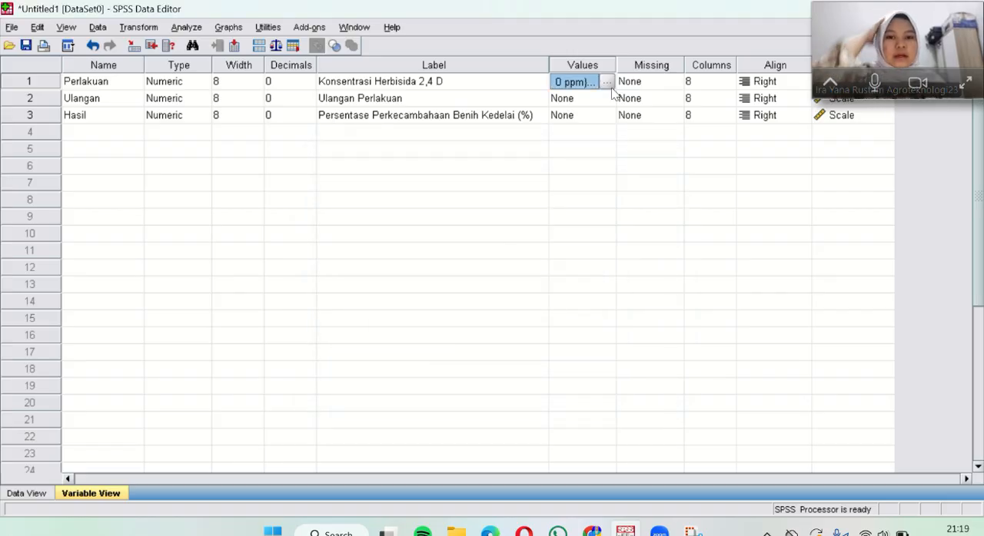
click(608, 82)
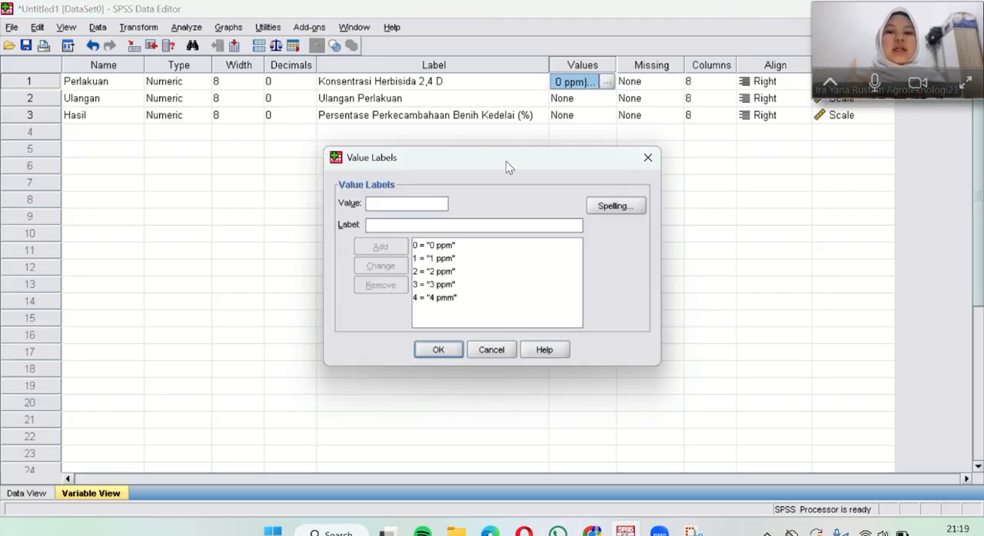
click(439, 349)
Step: Start defining value labels for Ulangan and add the label "Ulangan I" for value 1
click(575, 100)
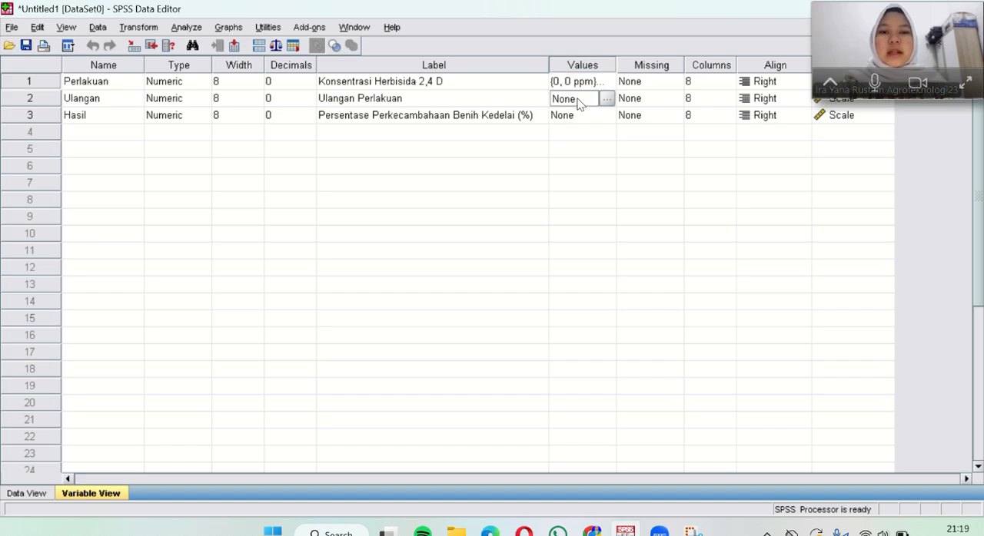
click(608, 98)
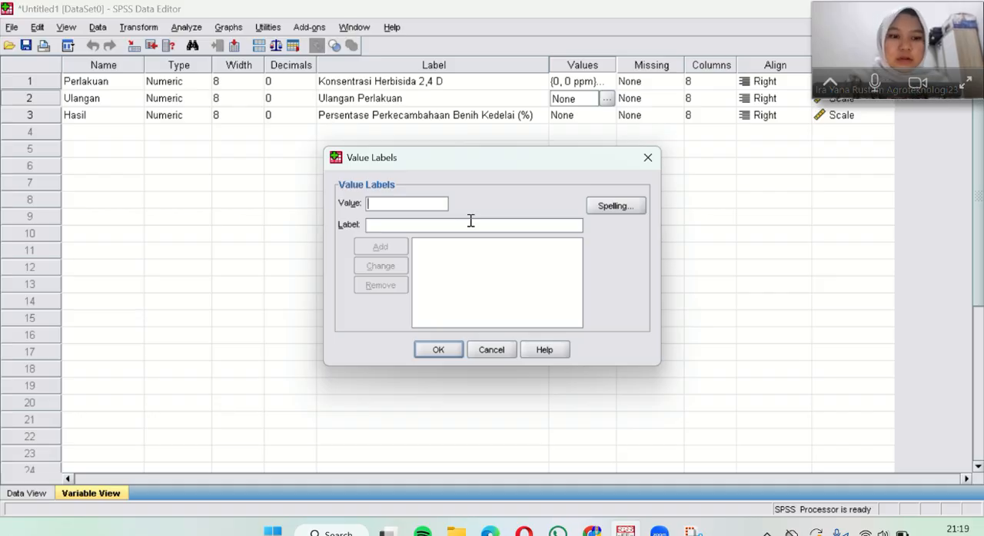
text(1)
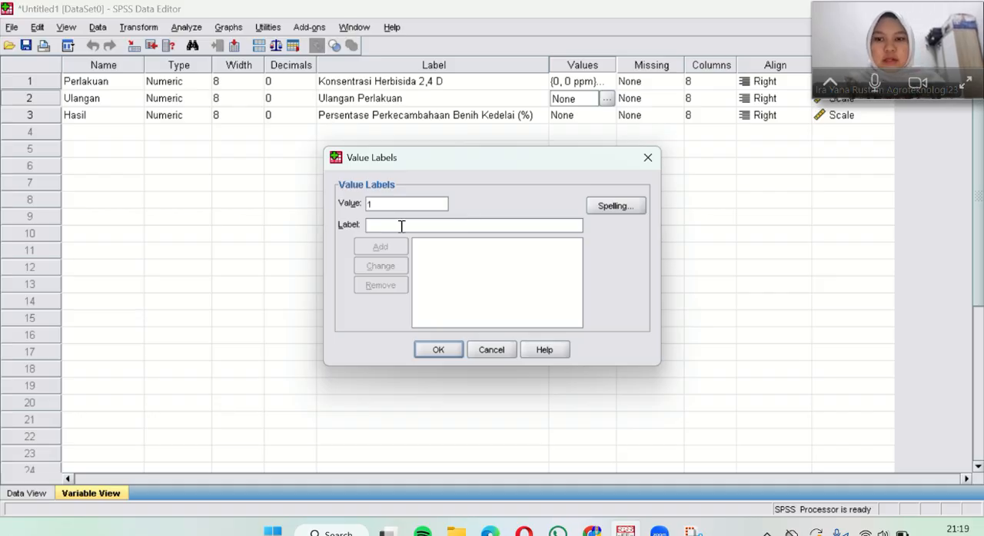
click(394, 226)
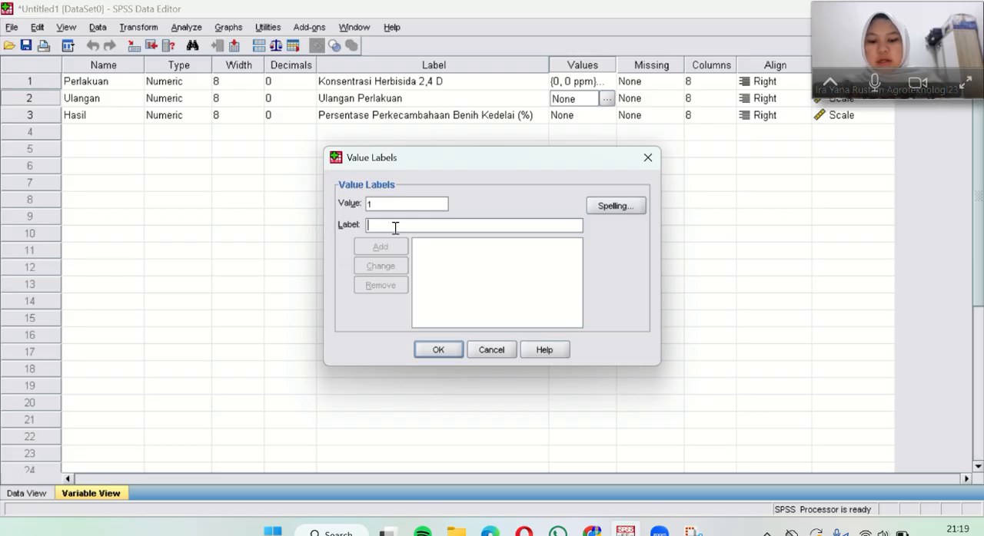
text(Ulangan)
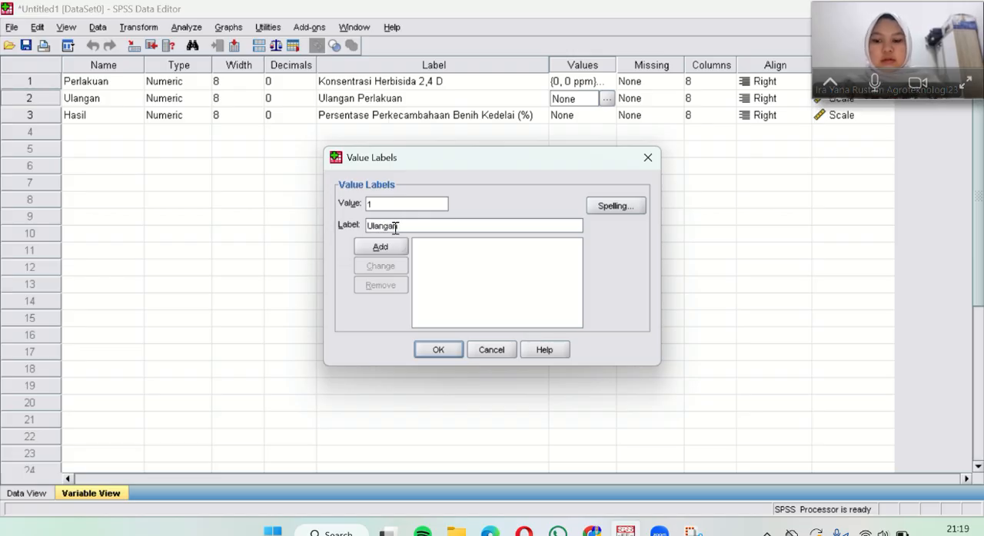
text( I)
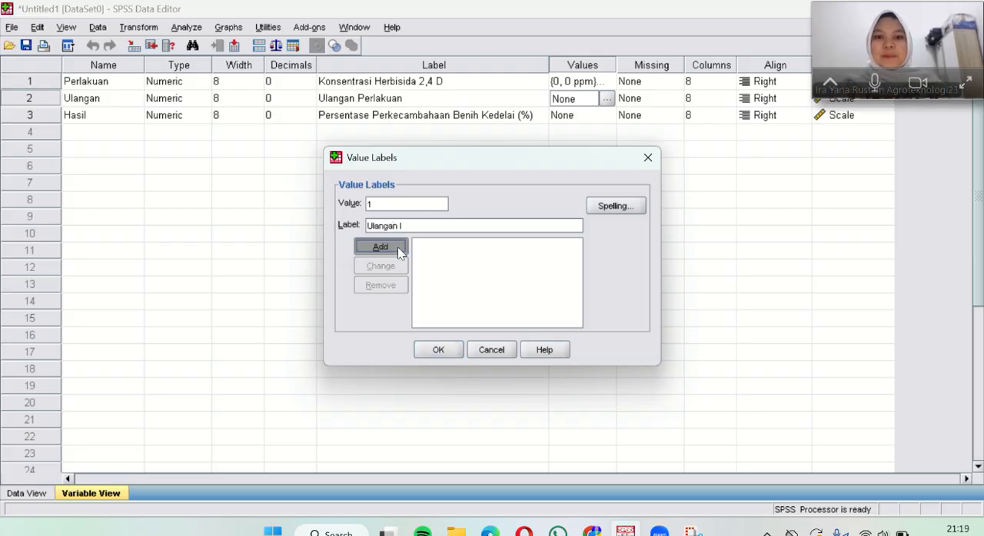
click(397, 246)
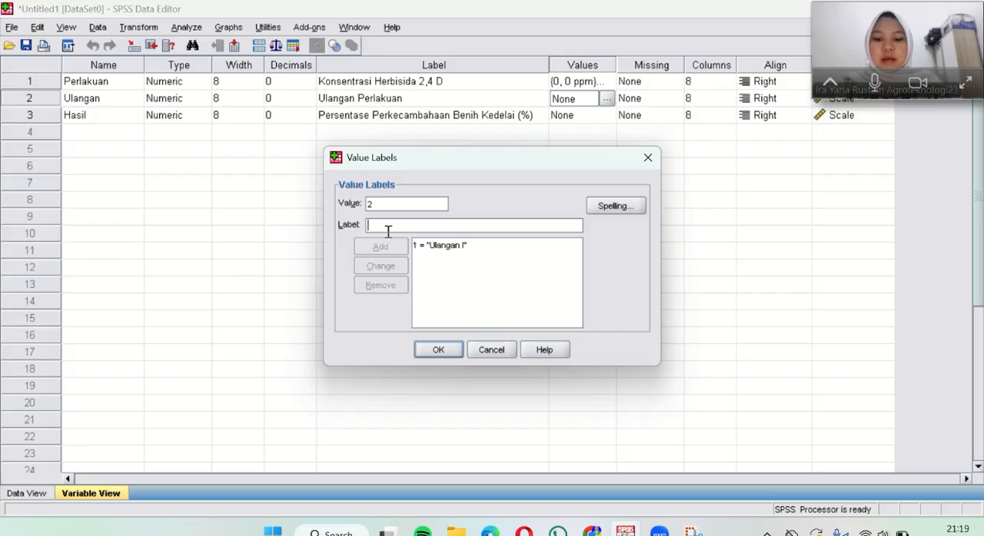
Step: Add the label "Ulangan II" for both value 2 and value 3 of Ulangan
text(Ulangan II)
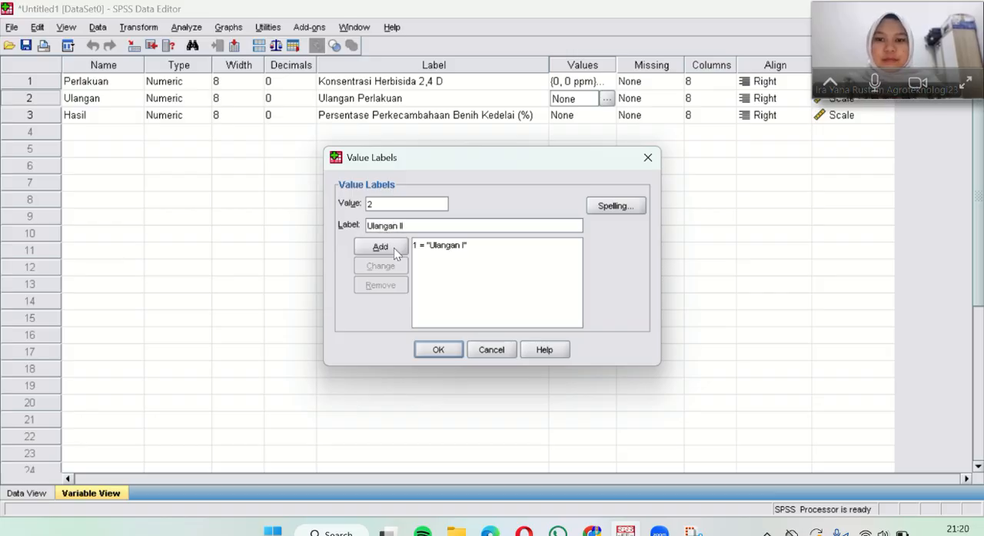
click(394, 248)
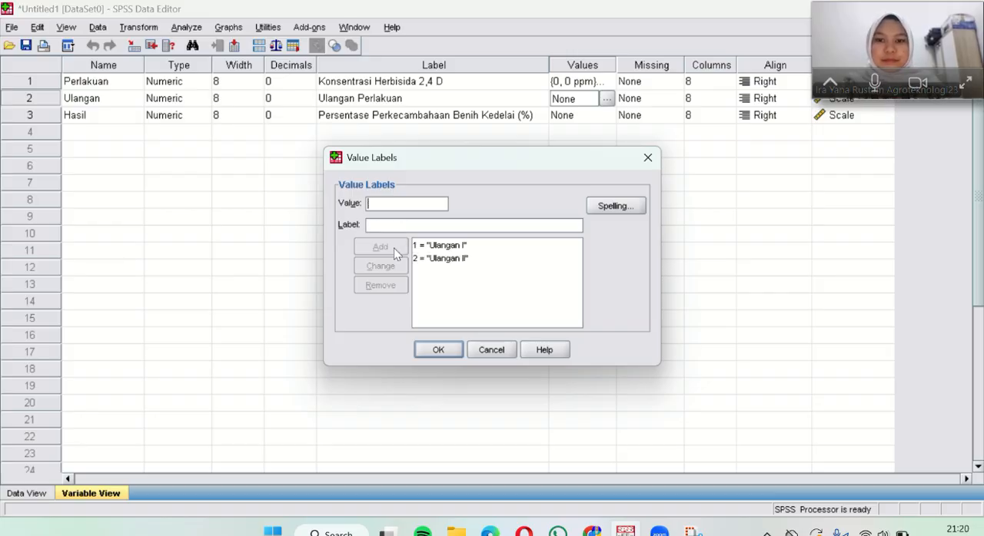
click(390, 205)
text(3)
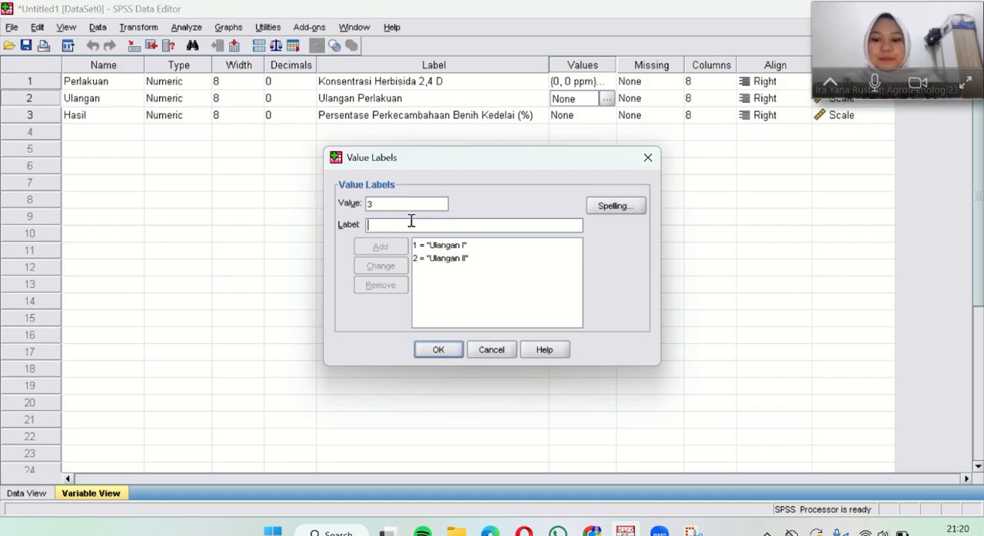
text(Ulangan II)
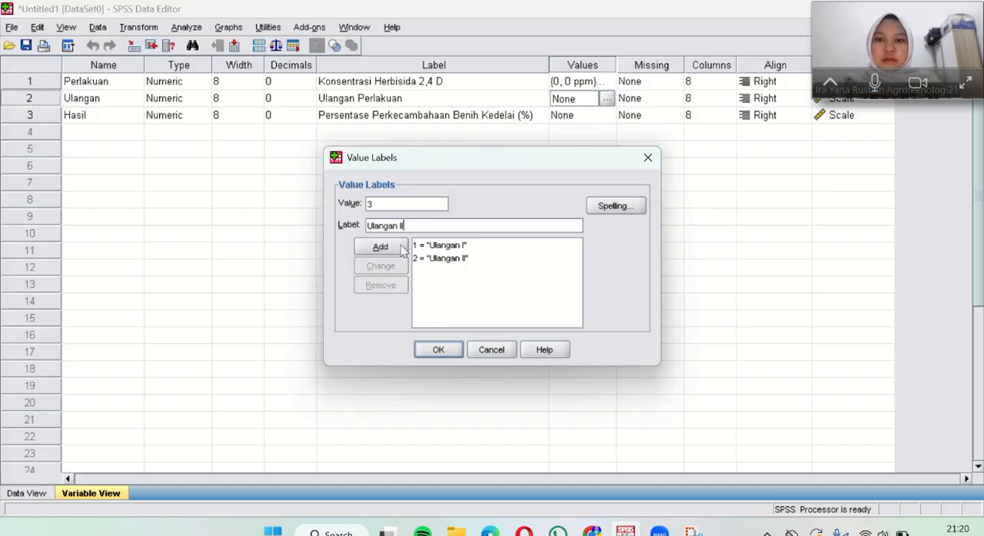
click(396, 247)
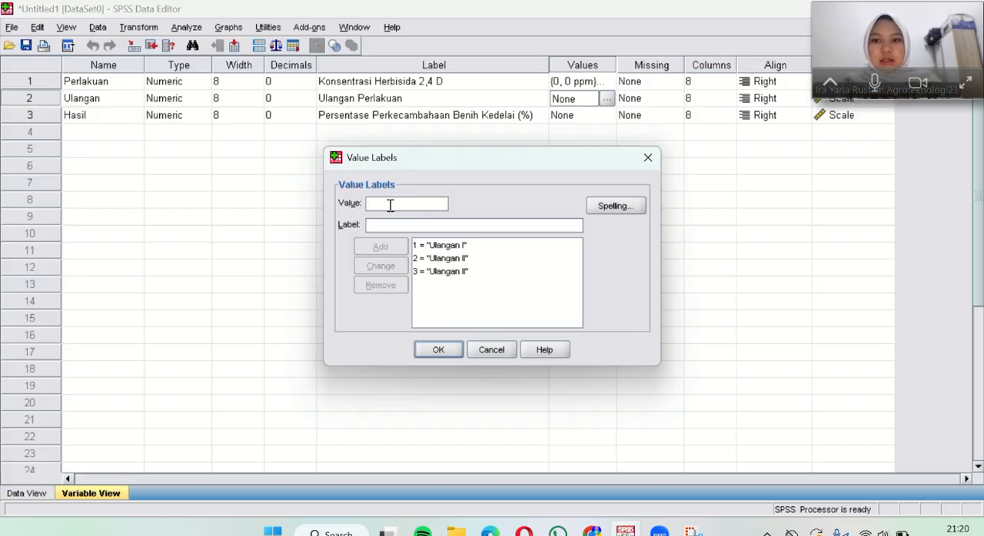
Step: Add the label "Ulangan IV" for value 4 of Ulangan and confirm the variable's value labels
click(397, 225)
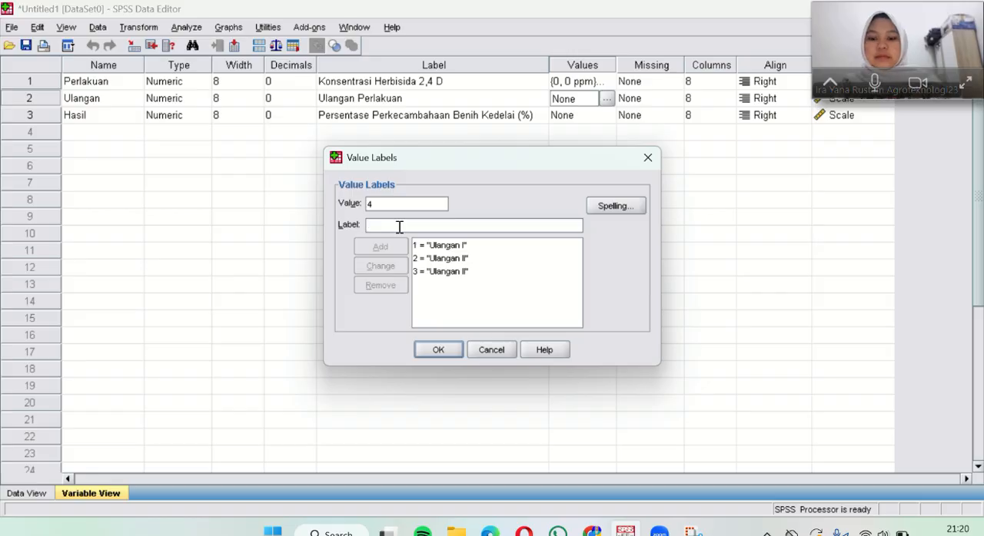
text(Ulangan IV)
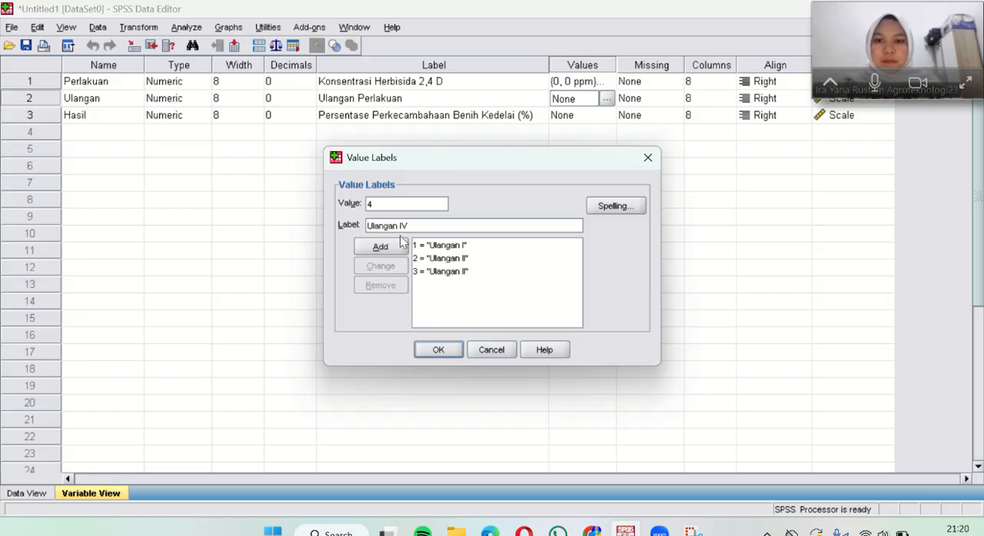
click(402, 246)
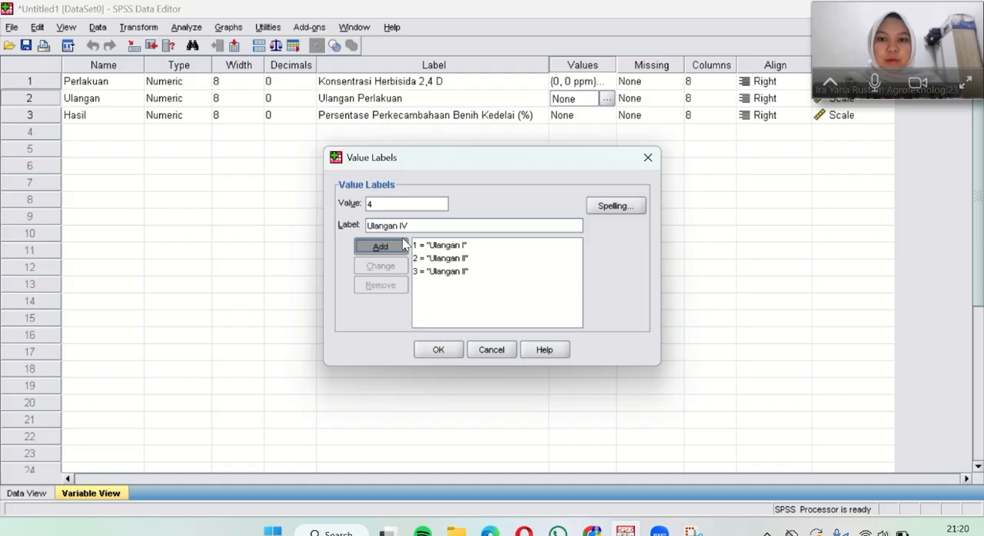
click(453, 351)
Step: Check how the Perlakuan and Ulangan value labels appear in the data sheet
click(578, 119)
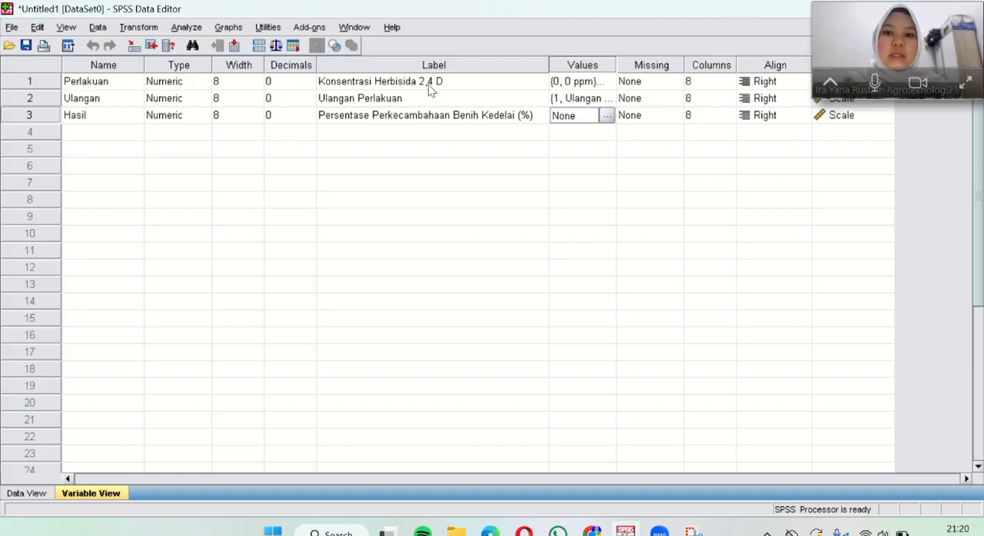
click(28, 495)
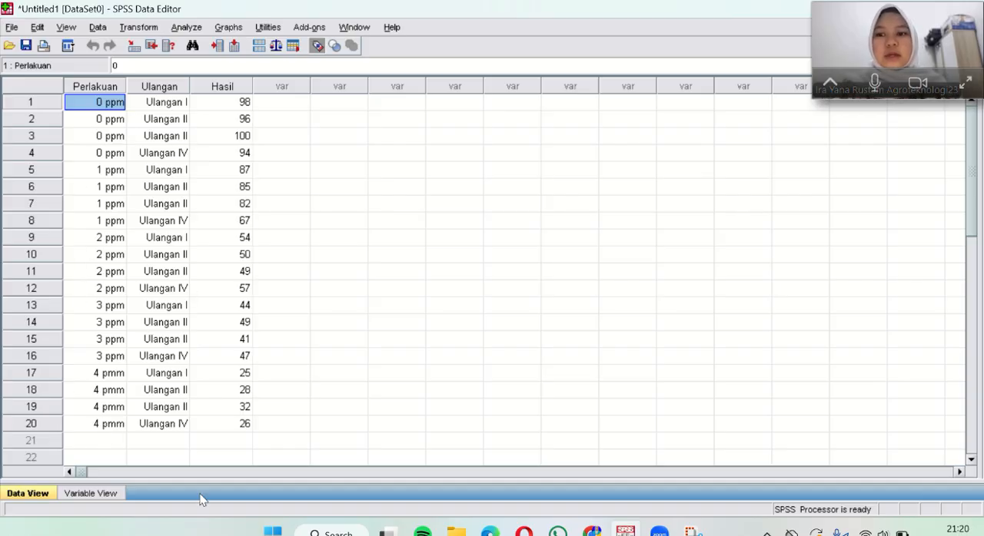
click(106, 494)
click(49, 494)
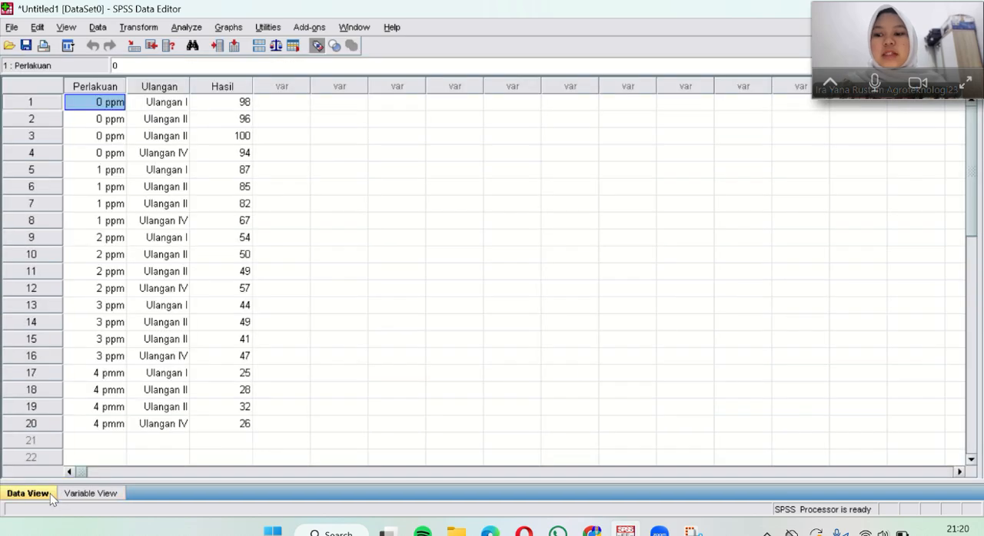
Step: Set the alignment of the Perlakuan, Ulangan and Hasil variables to Center
click(91, 494)
click(788, 82)
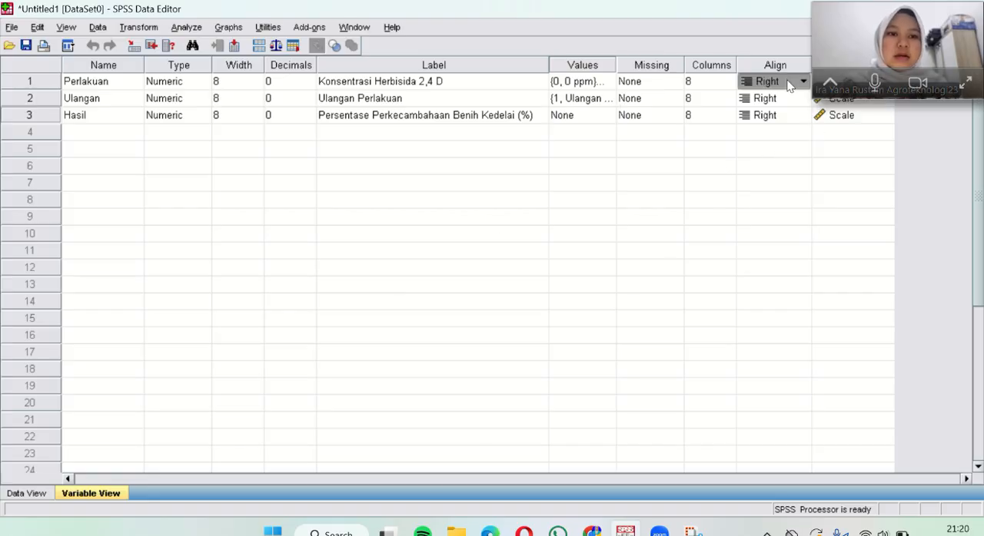
click(788, 85)
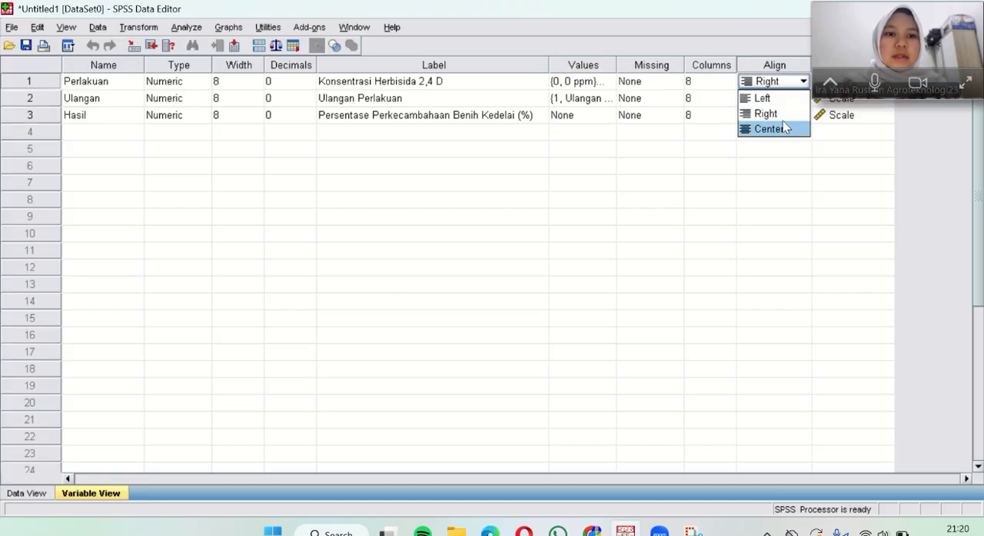
click(783, 129)
click(784, 98)
click(803, 98)
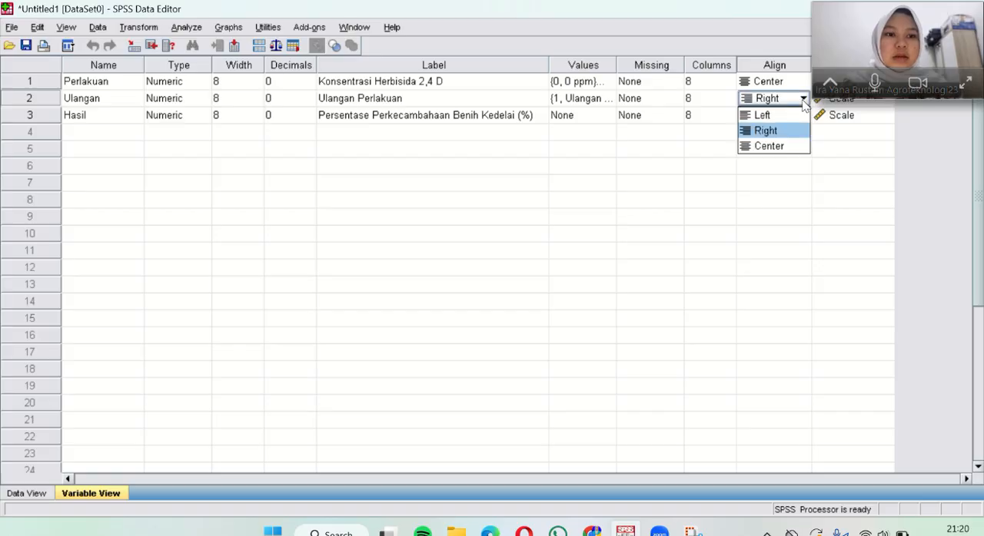
click(783, 148)
click(793, 117)
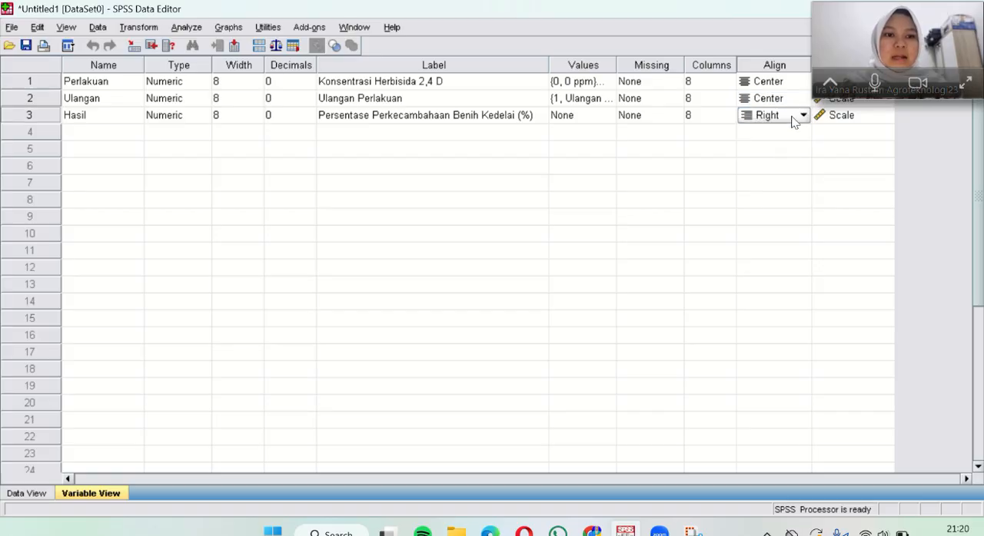
click(803, 115)
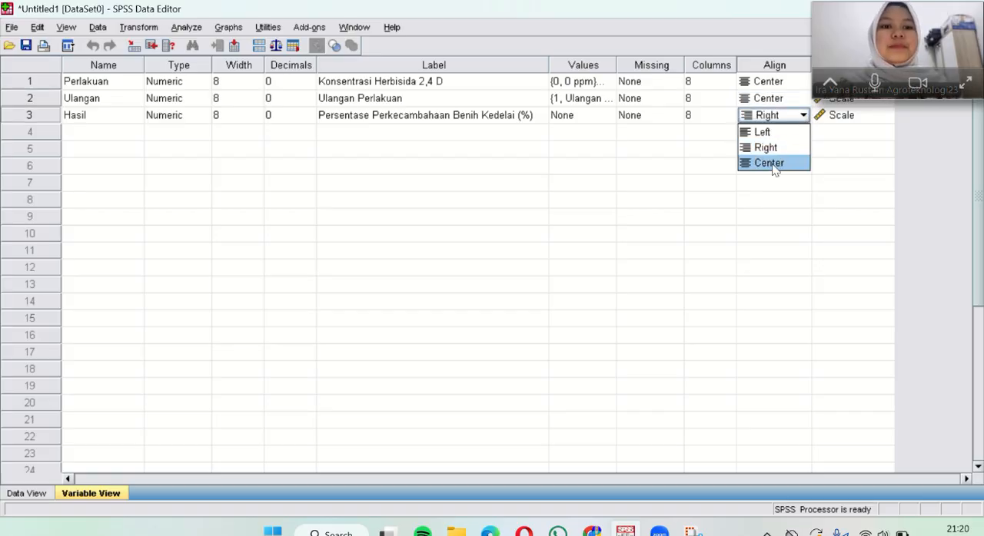
click(775, 163)
Step: Return to the data sheet to check the alignment of the three columns
drag(906, 50, 931, 183)
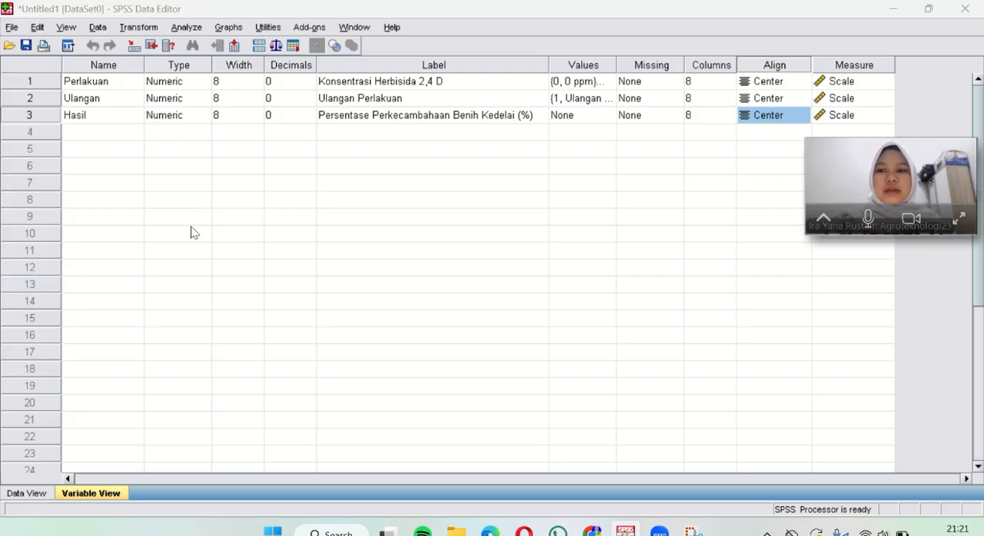
click(28, 493)
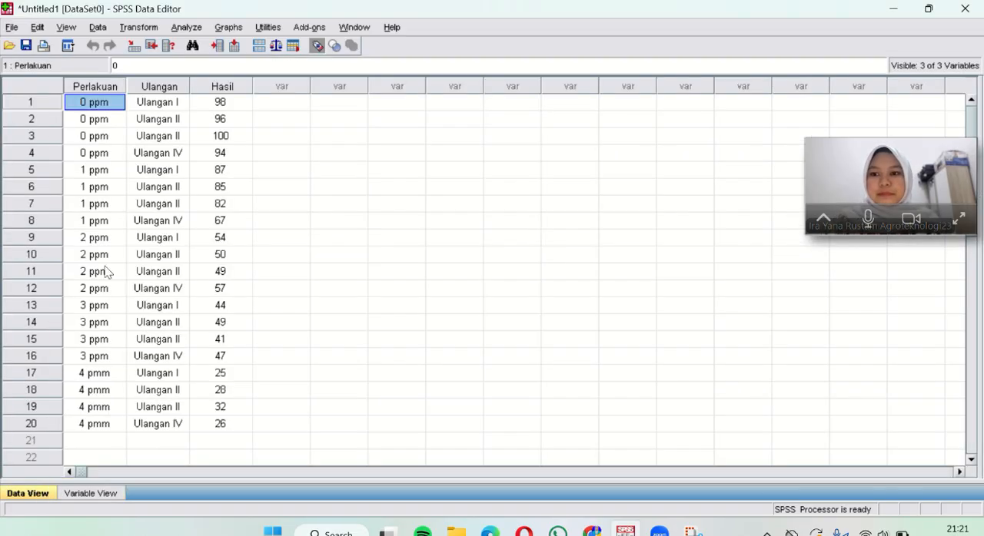
drag(841, 158, 846, 21)
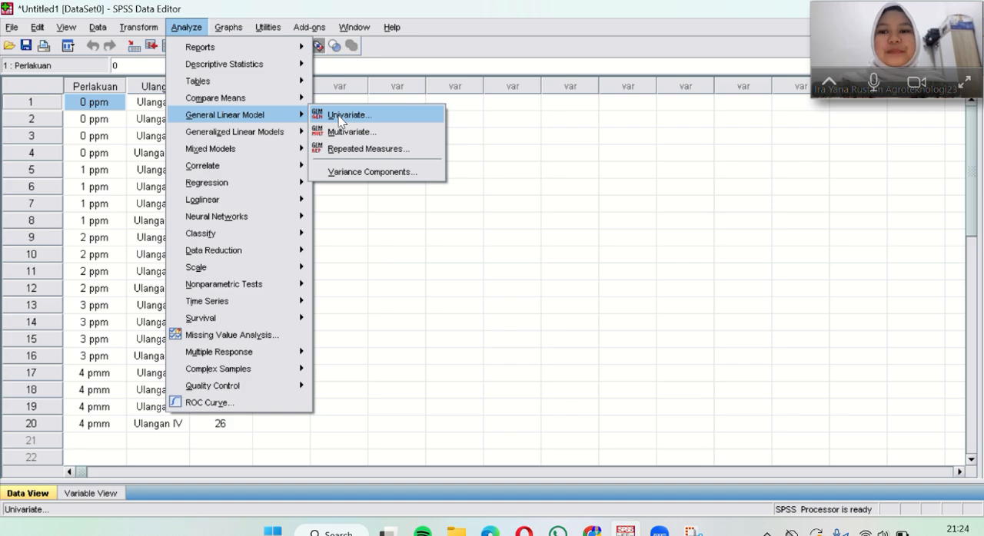
Step: Start a Univariate General Linear Model with Persentase Perkecambahaan Benih Kedelai (%) as dependent variable and Konsentrasi Herbisida 2,4 D as fixed factor
click(341, 115)
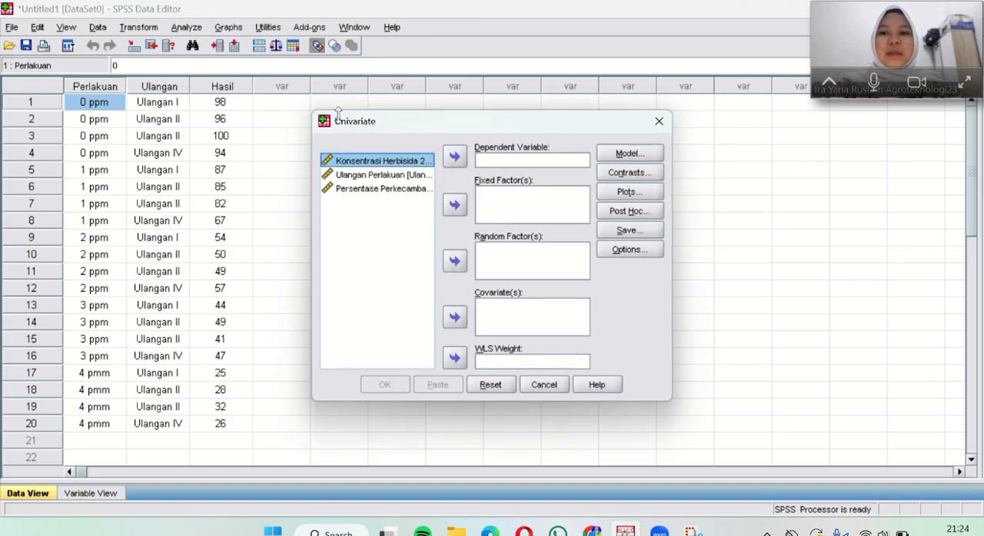
click(373, 190)
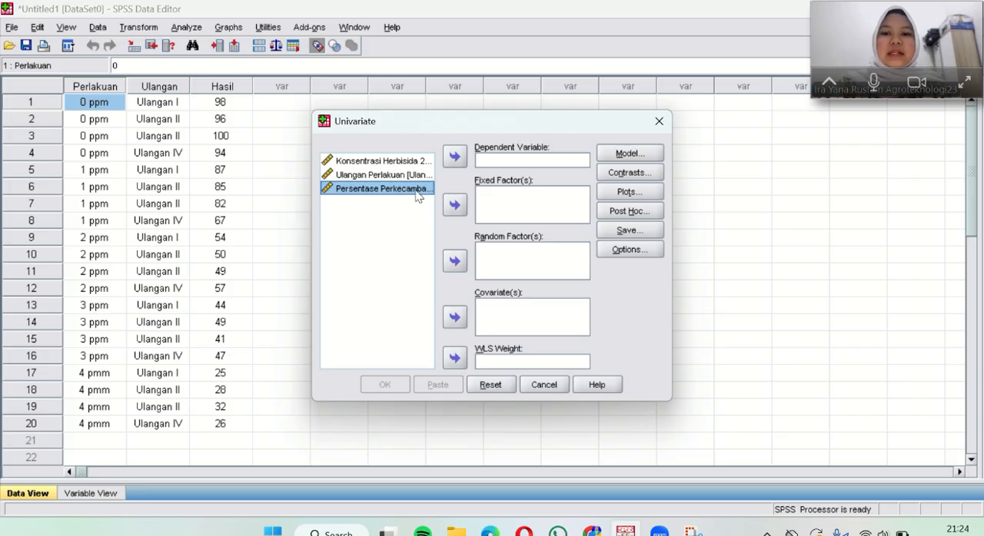
click(454, 156)
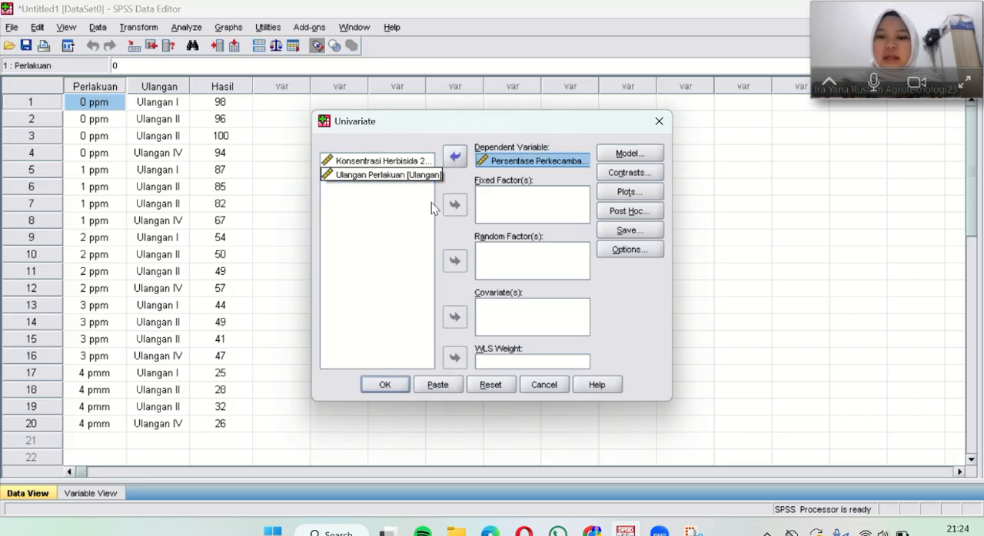
click(411, 162)
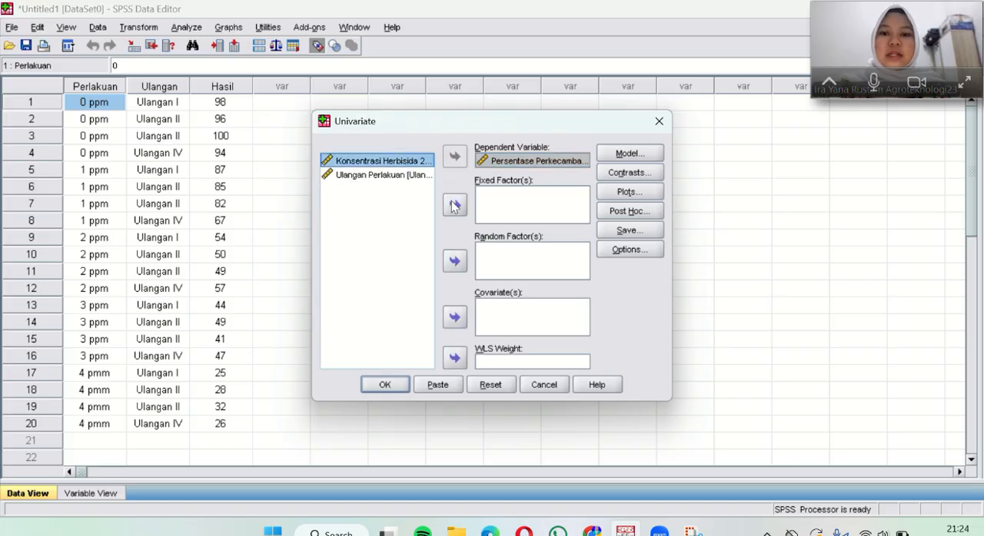
click(454, 206)
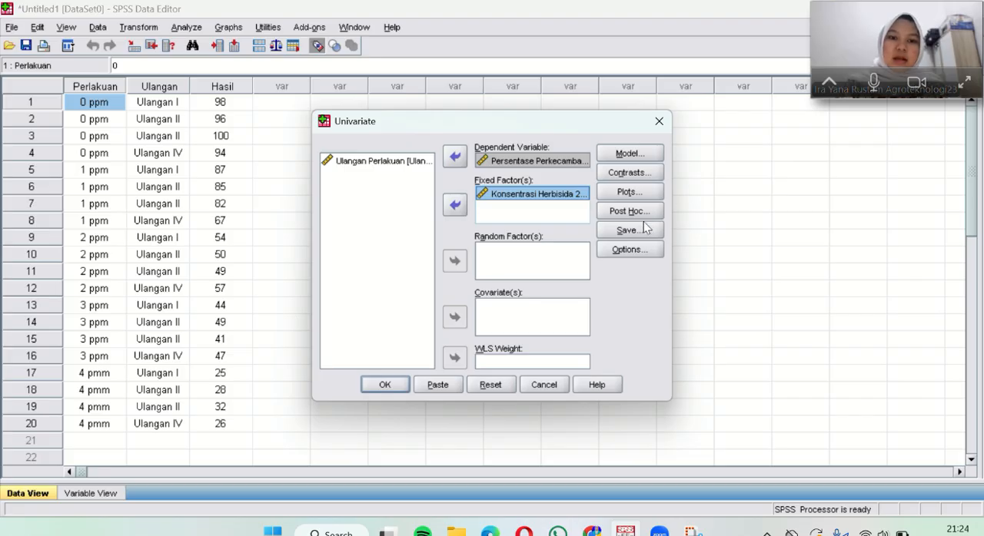
Step: Set the Univariate options to display means for (OVERALL), descriptive statistics and homogeneity tests
click(628, 254)
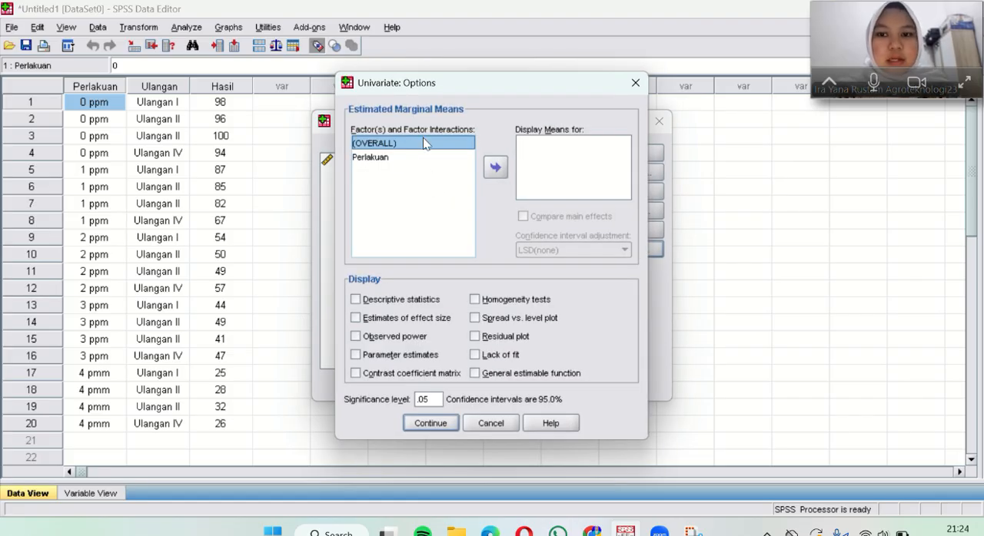
click(495, 167)
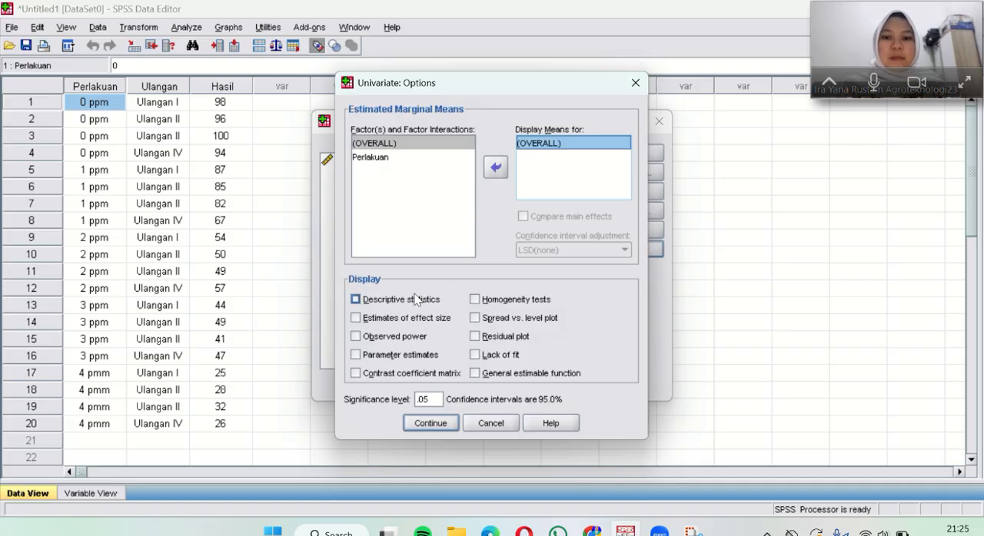
click(356, 299)
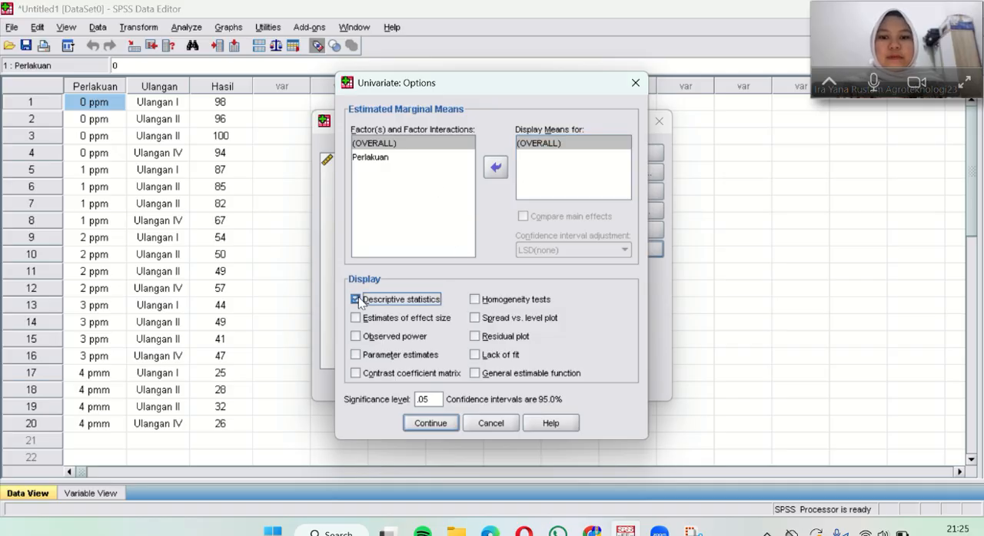
click(474, 299)
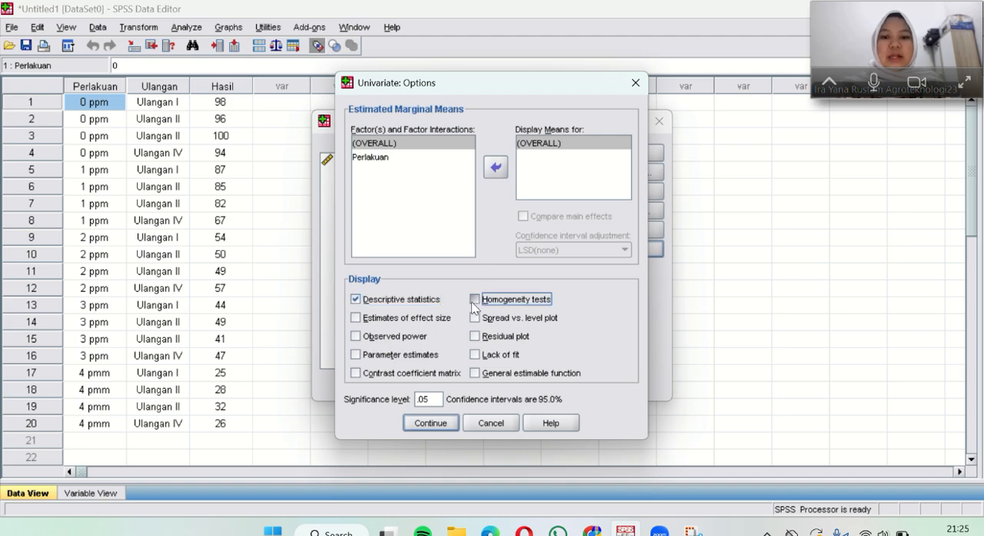
click(430, 425)
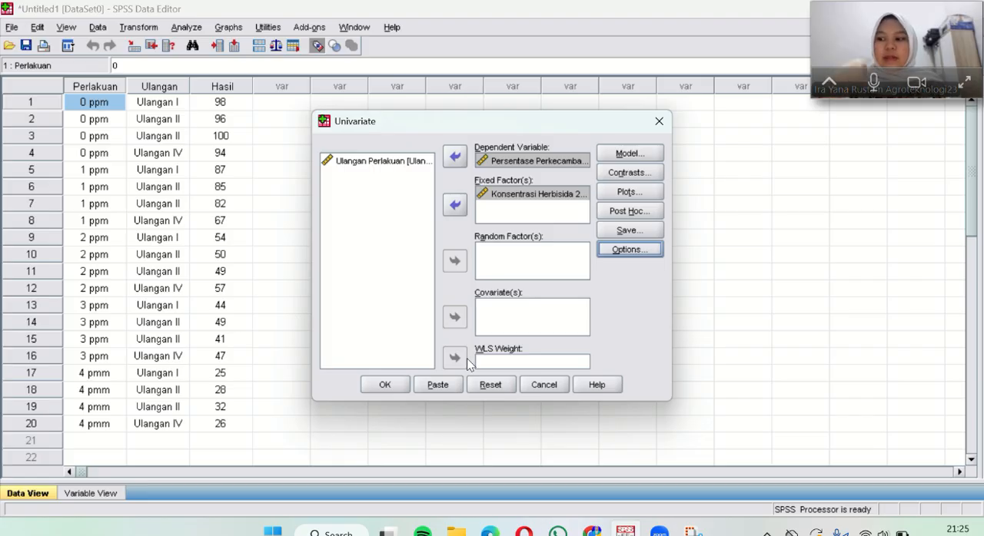
Step: Specify a custom model with Perlakuan as a main effects term
click(629, 156)
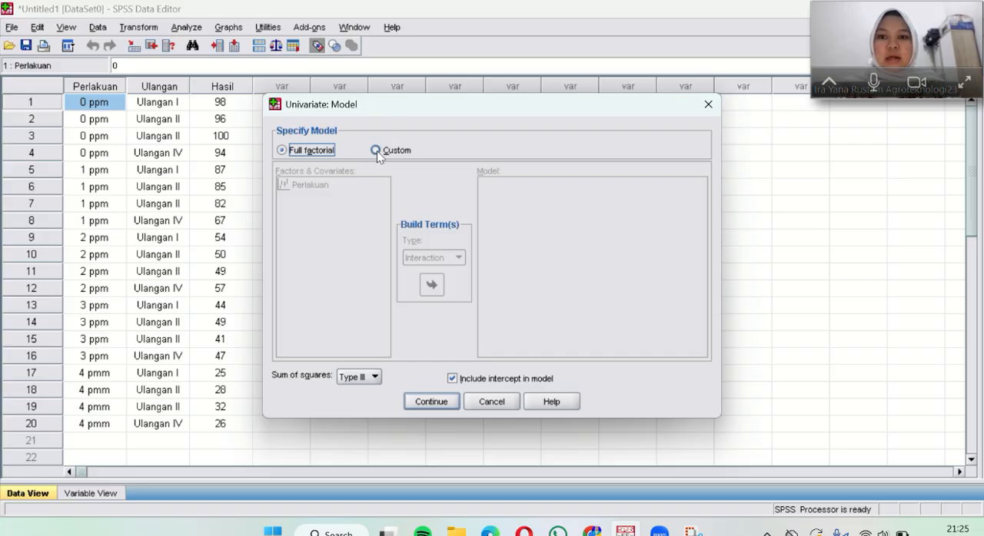
click(376, 150)
click(431, 259)
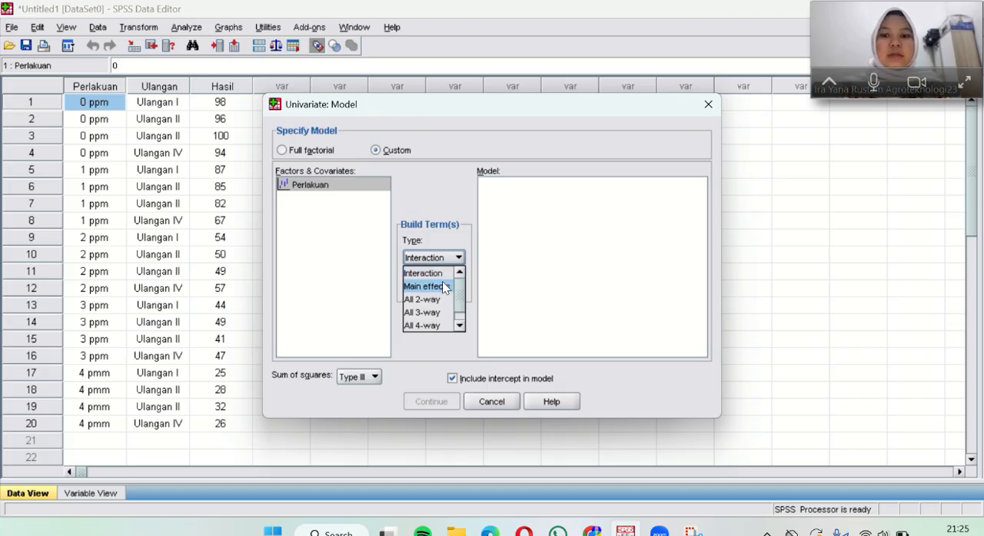
click(444, 288)
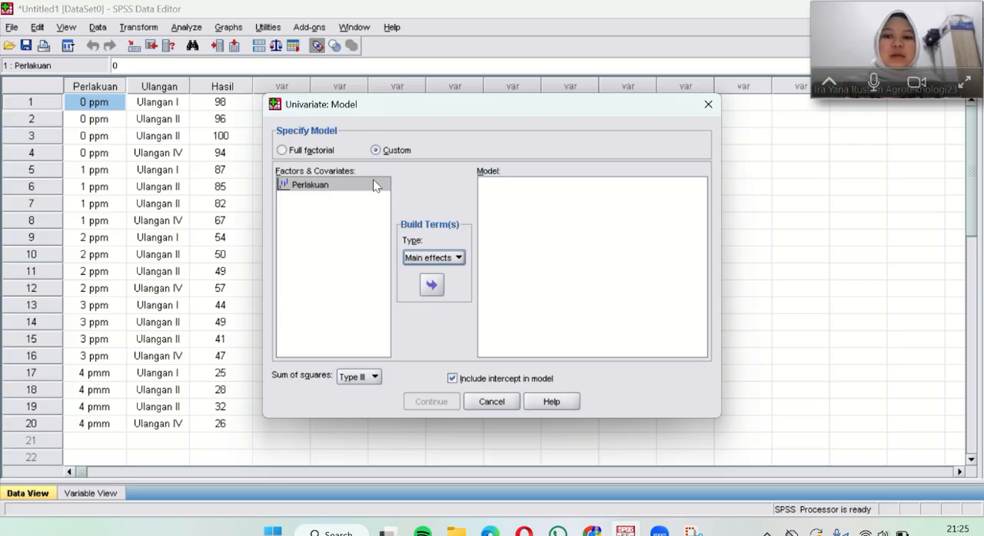
click(375, 186)
click(431, 285)
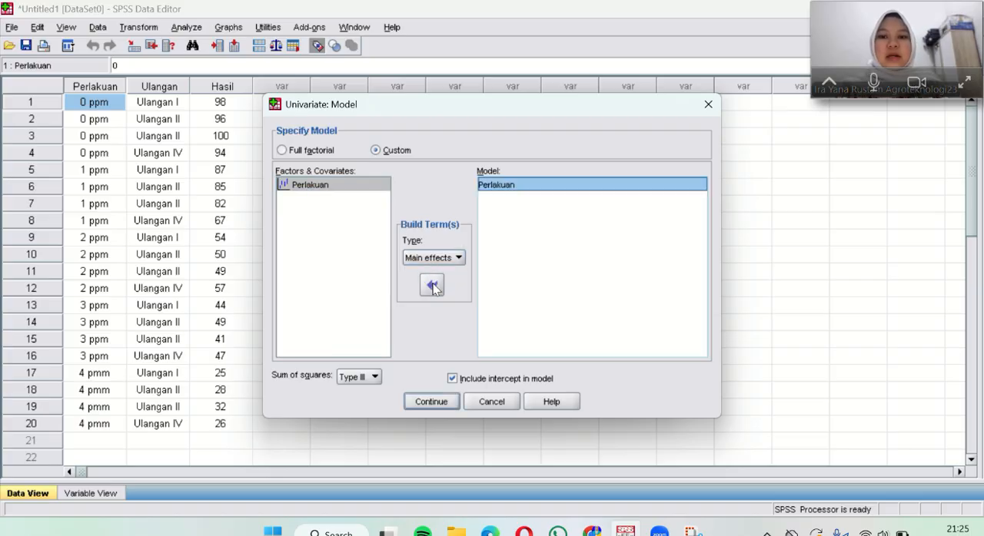
click(436, 405)
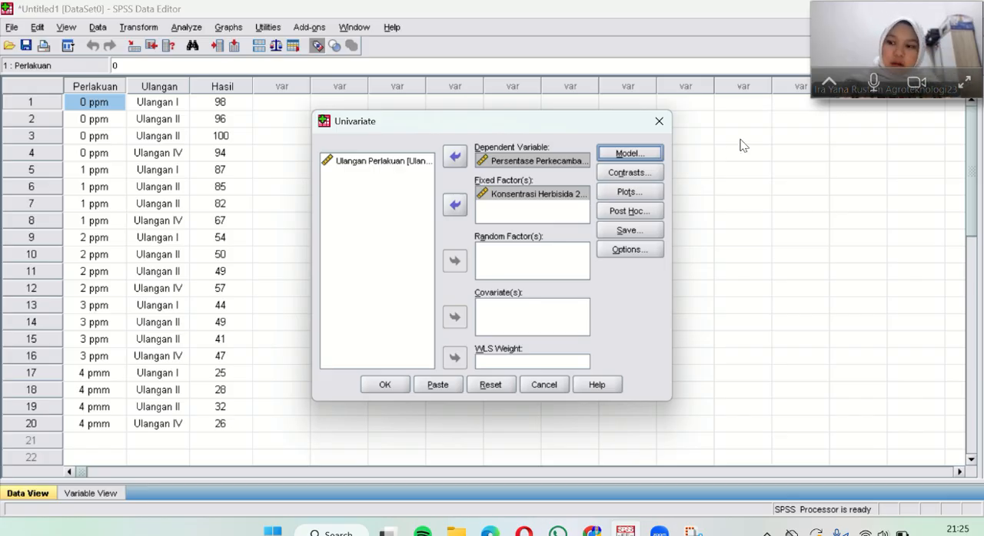
Step: Request Tukey and Duncan post hoc tests for Perlakuan
click(626, 213)
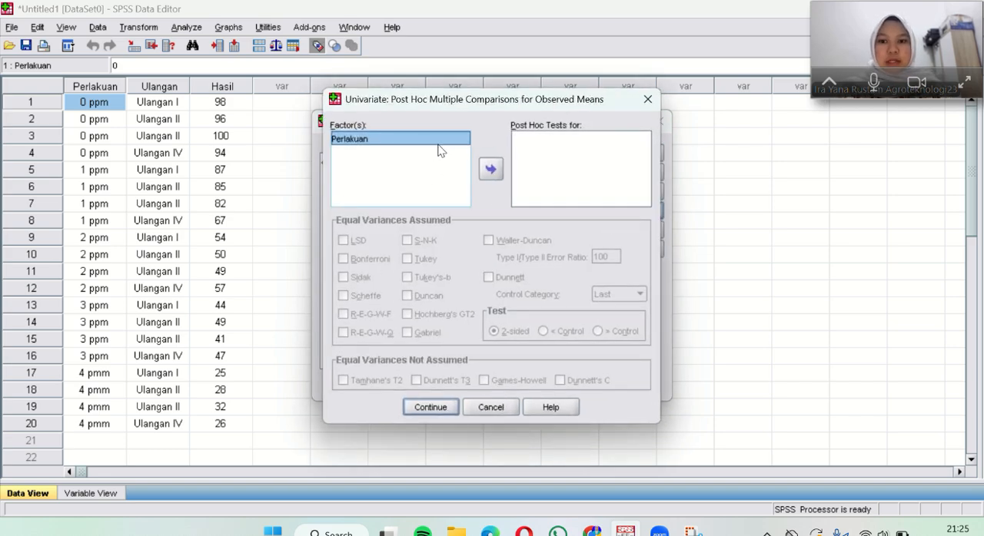
click(490, 169)
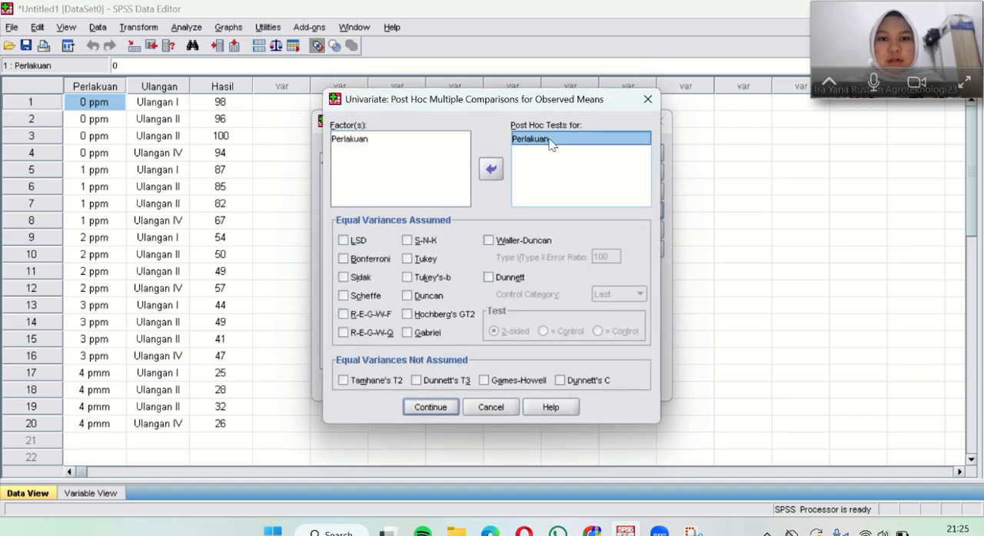
click(406, 259)
click(407, 296)
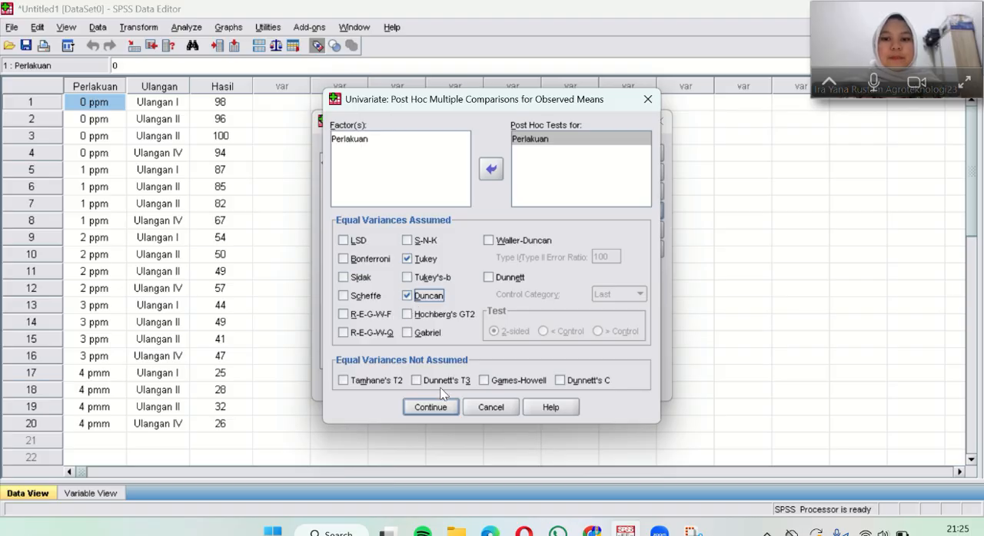
click(428, 408)
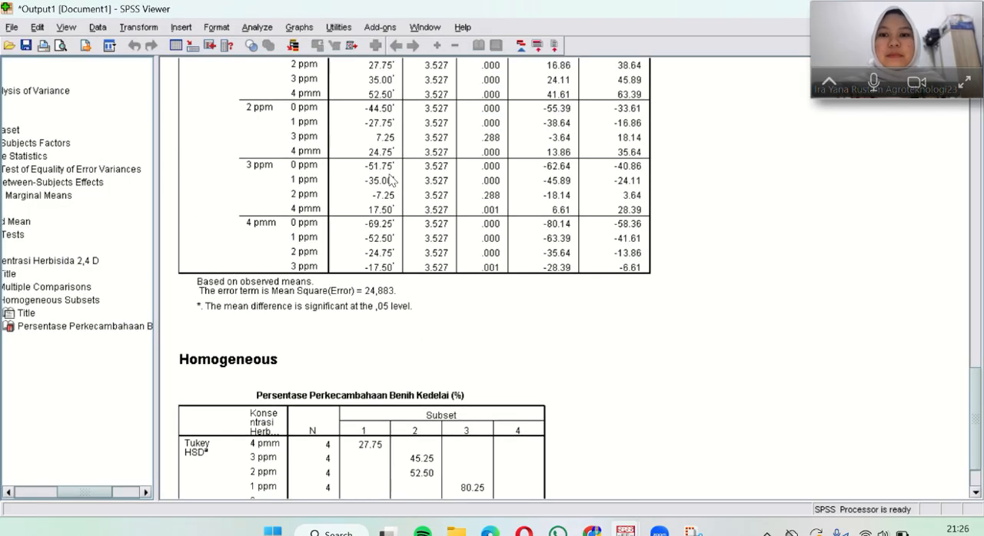
Step: Run the Univariate analysis and review the output from the opening syntax through to the homogeneous subsets table
scroll(970, 186, down, 5)
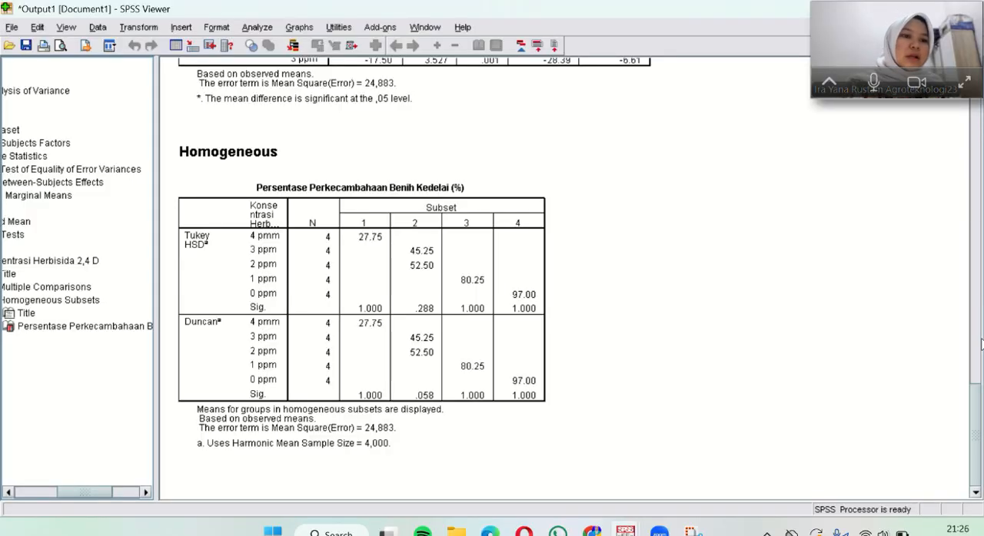
drag(977, 344, 980, 77)
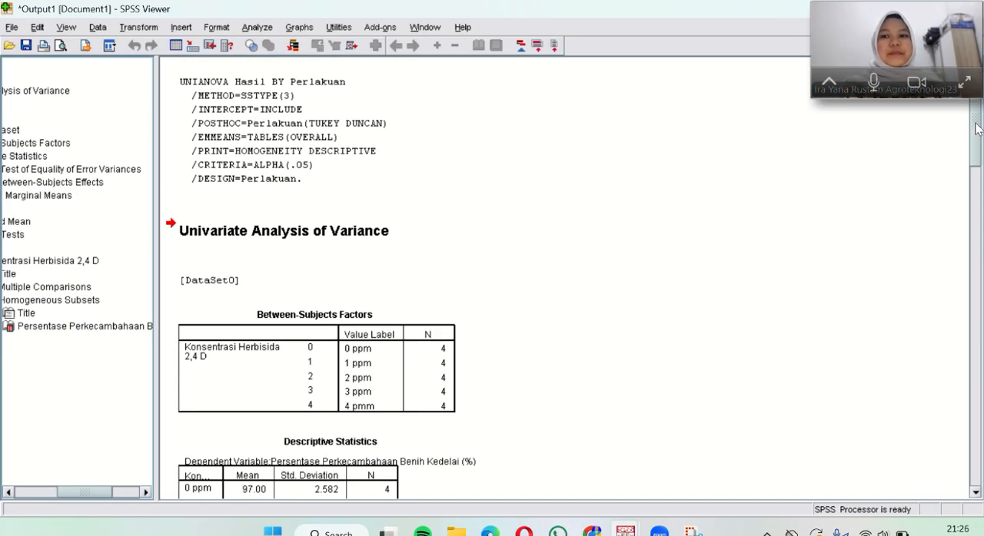
drag(976, 129, 977, 376)
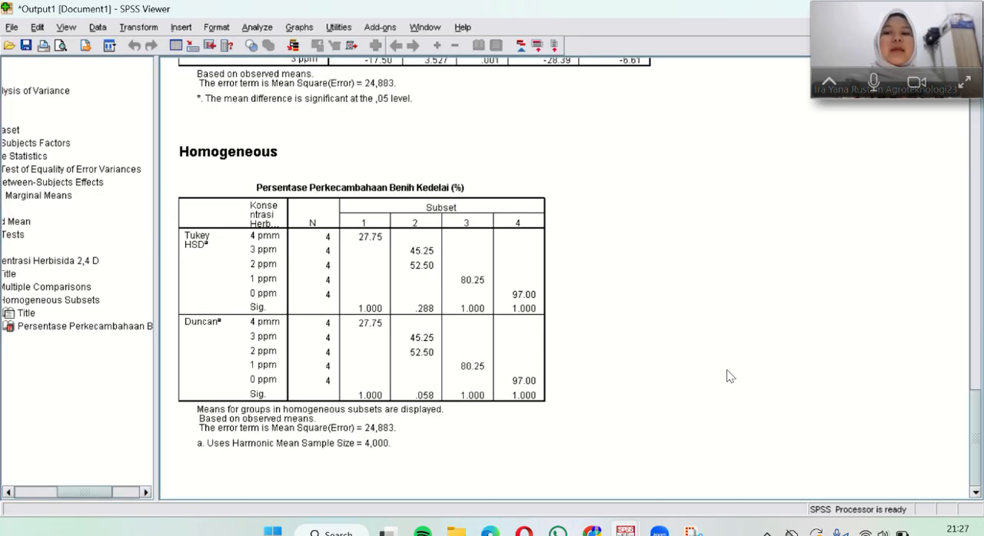